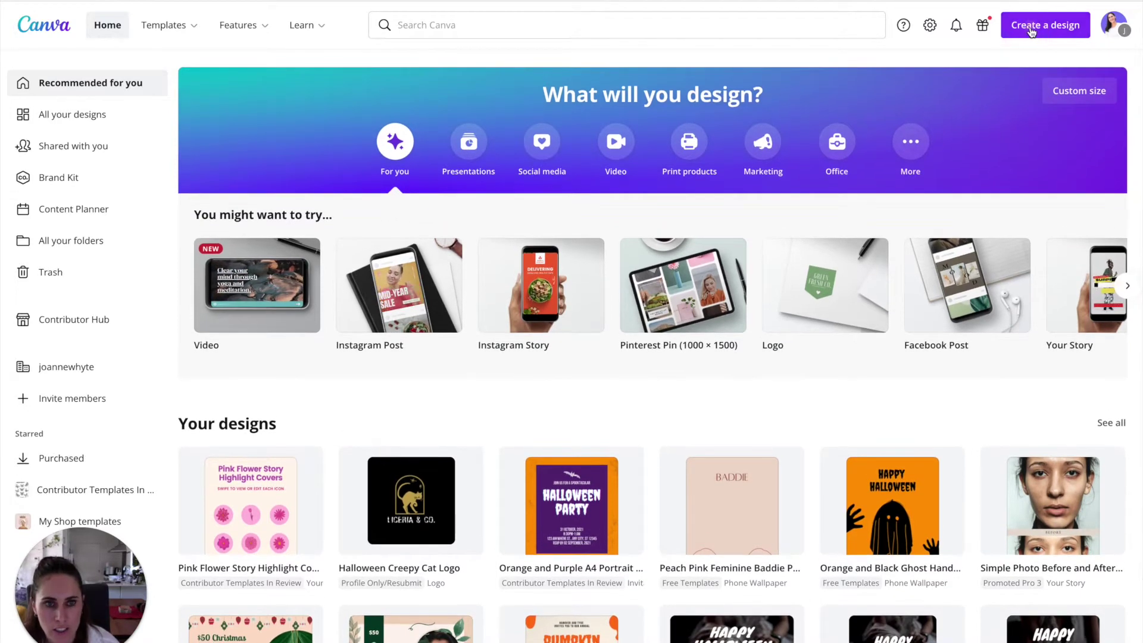
Search the new-design types for 'instagram story' to find the Instagram Story format
{"action": "left_click", "coordinate": [1032, 32]}
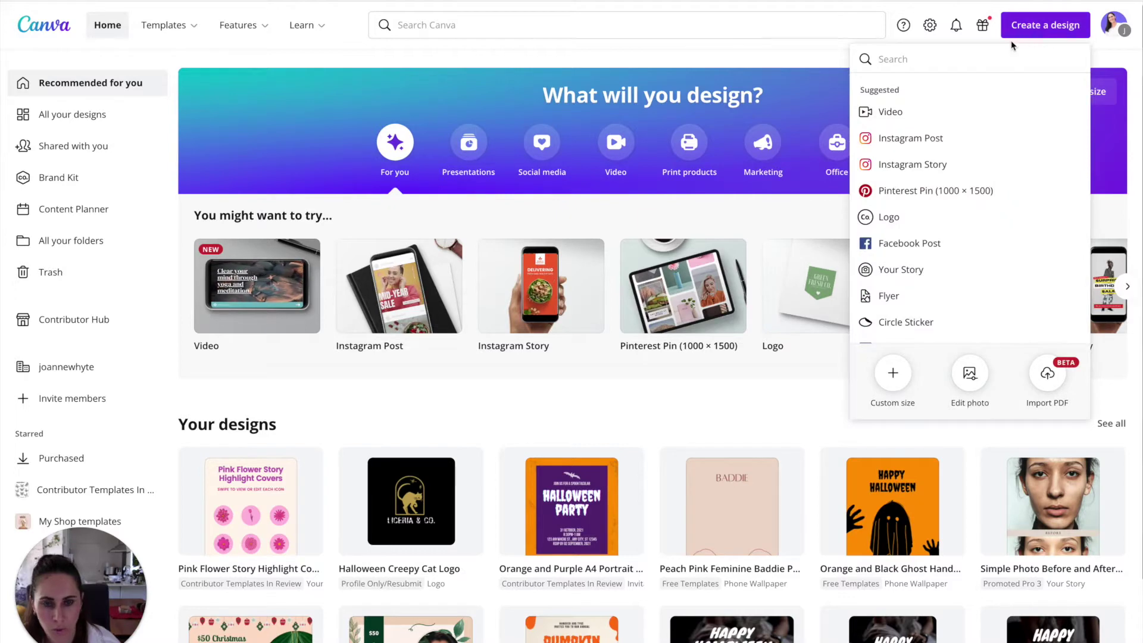
{"action": "type", "text": "instagram "}
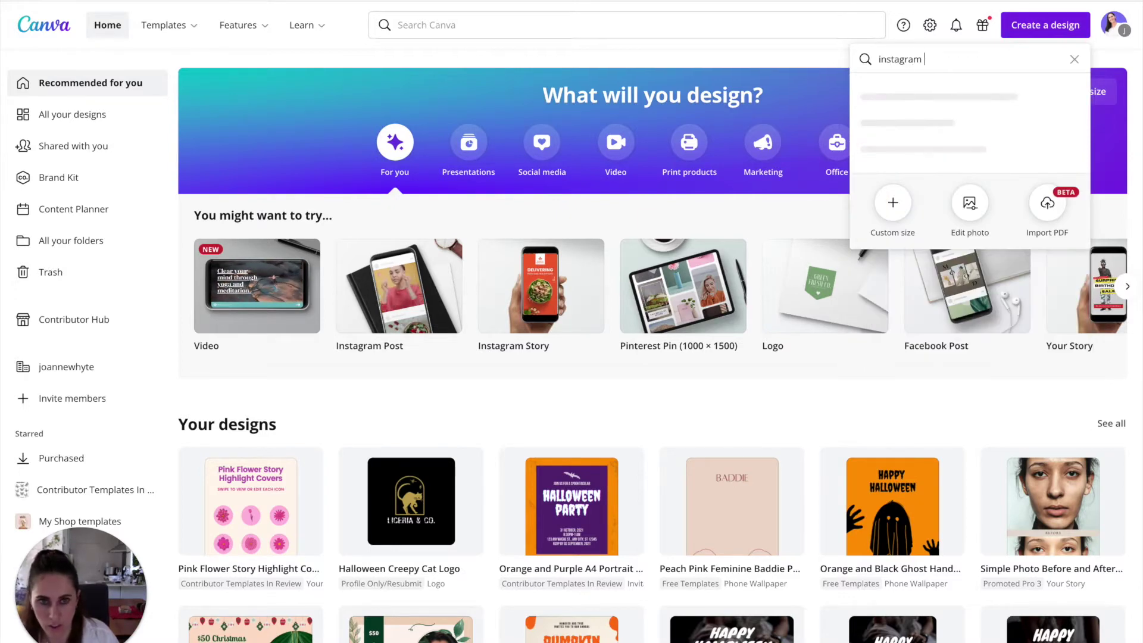
{"action": "type", "text": "sstor"}
{"action": "key", "text": "BackSpace"}
{"action": "key", "text": "BackSpace"}
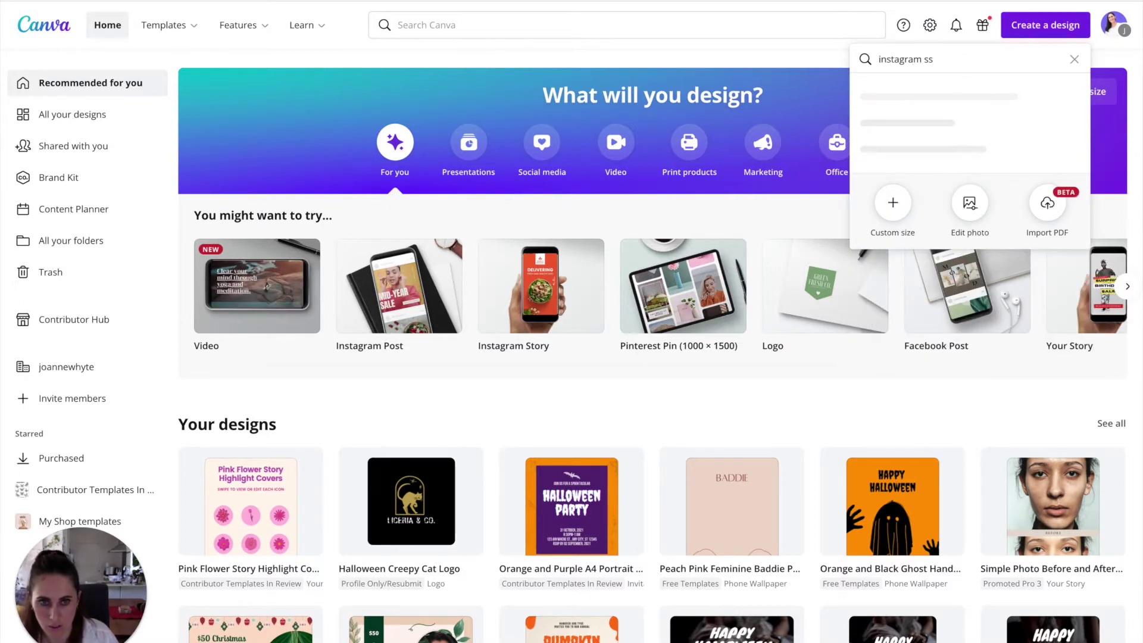
{"action": "key", "text": "BackSpace"}
{"action": "type", "text": "tory"}
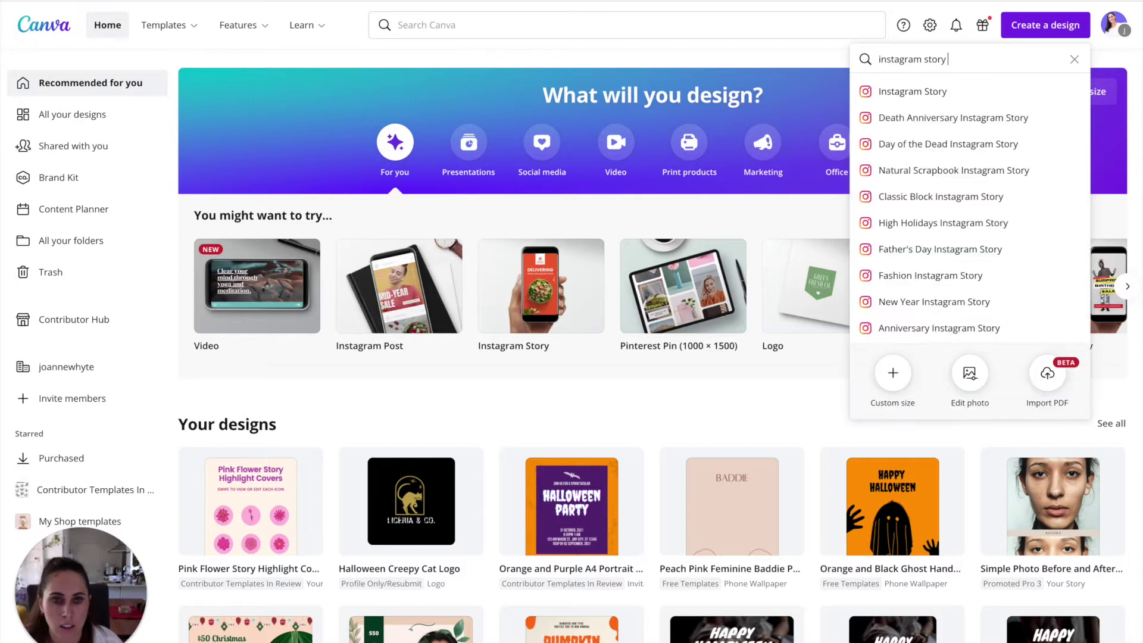
{"action": "type", "text": " high"}
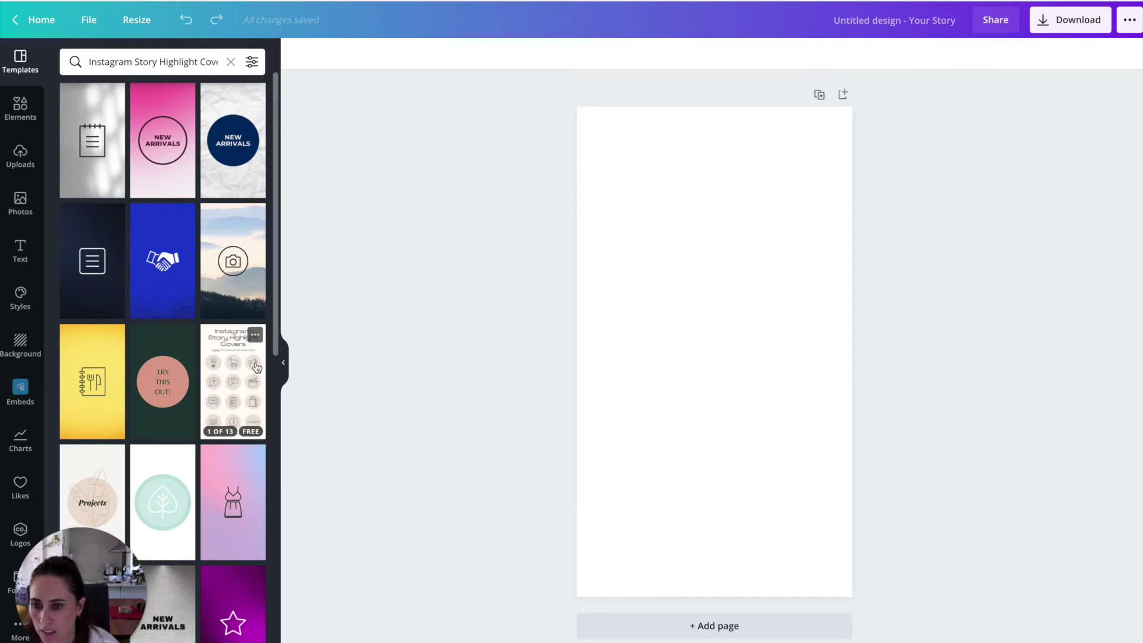
Scroll through the Instagram Story highlight cover template results to the Pastel Watercolour set
{"action": "scroll", "coordinate": [239, 372], "scroll_direction": "down", "scroll_amount": 1}
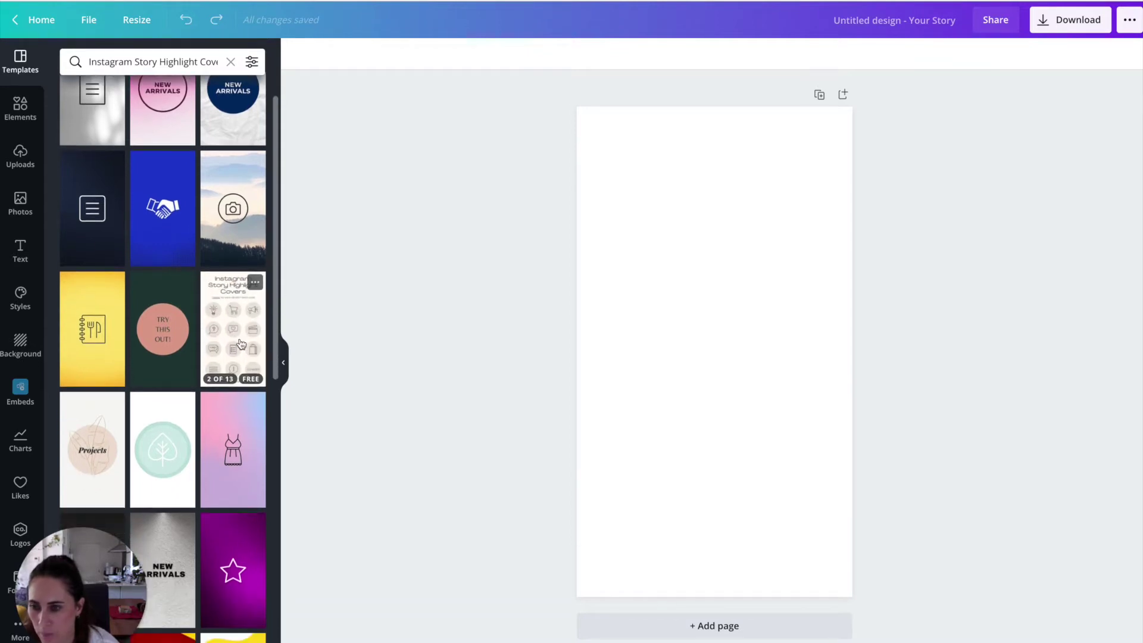
{"action": "scroll", "coordinate": [238, 344], "scroll_direction": "down", "scroll_amount": 7}
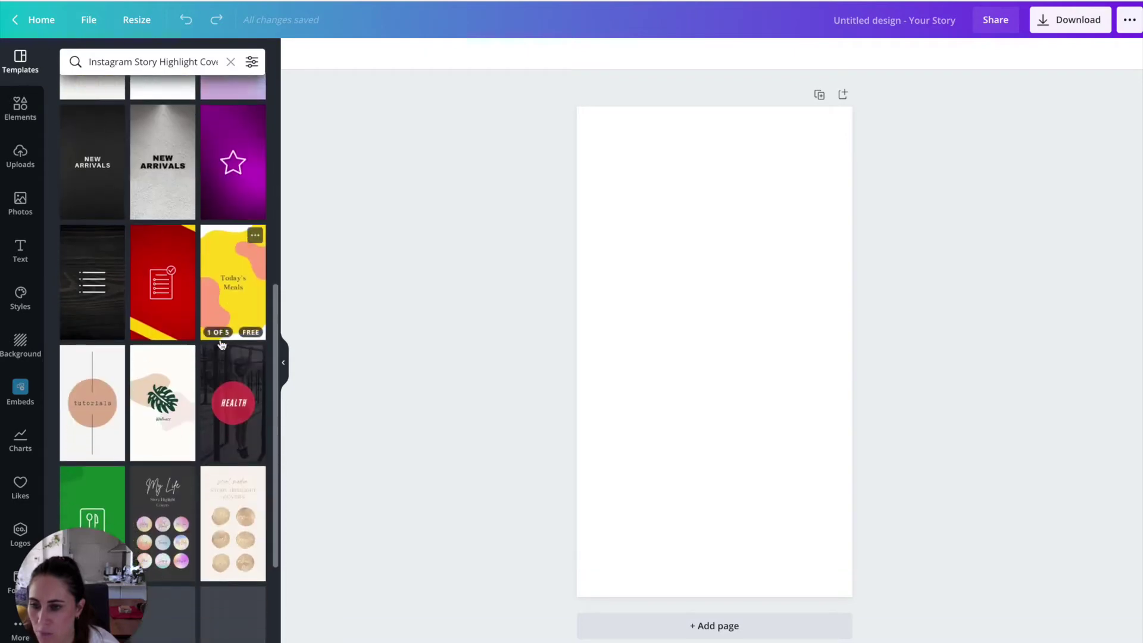
{"action": "scroll", "coordinate": [221, 345], "scroll_direction": "down", "scroll_amount": 3}
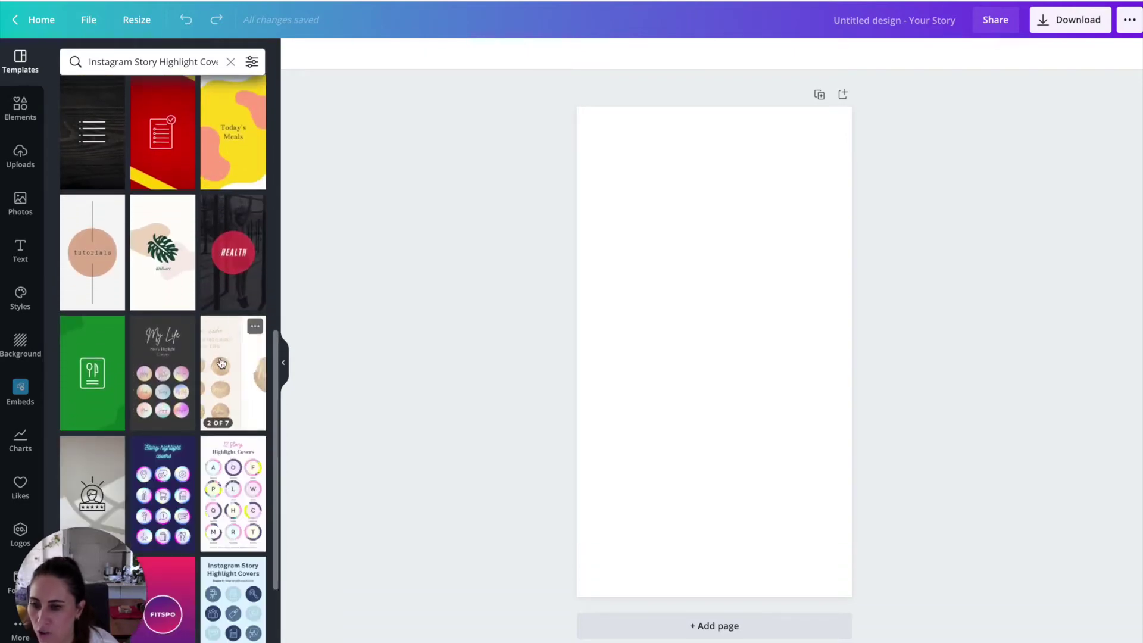
{"action": "scroll", "coordinate": [222, 363], "scroll_direction": "down", "scroll_amount": 8}
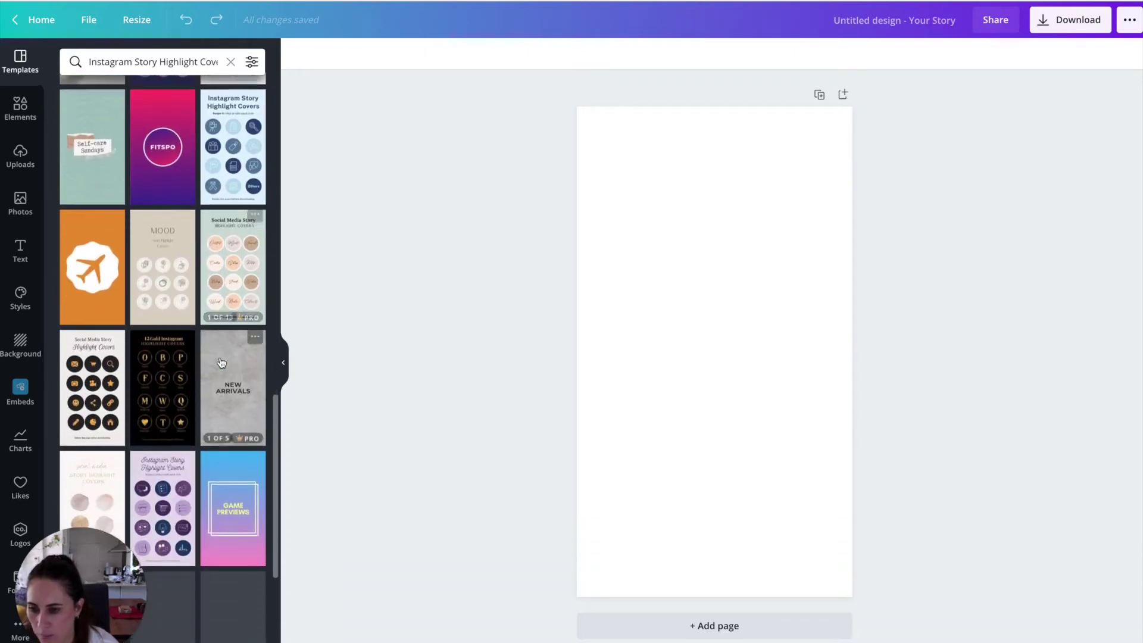
{"action": "scroll", "coordinate": [222, 363], "scroll_direction": "down", "scroll_amount": 5}
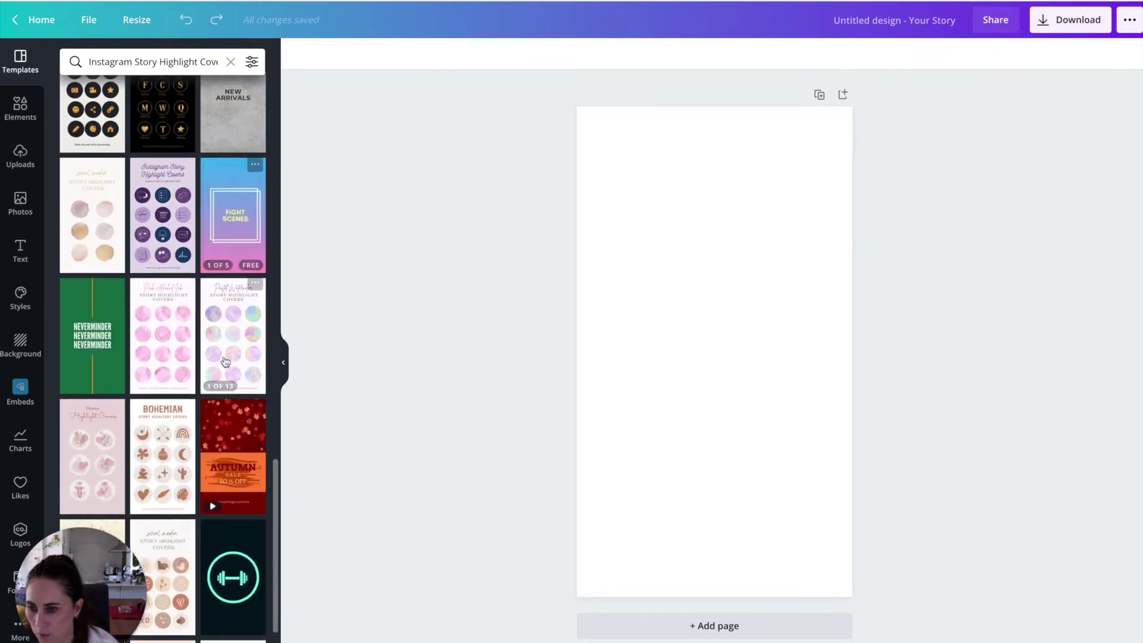
{"action": "scroll", "coordinate": [225, 362], "scroll_direction": "down", "scroll_amount": 6}
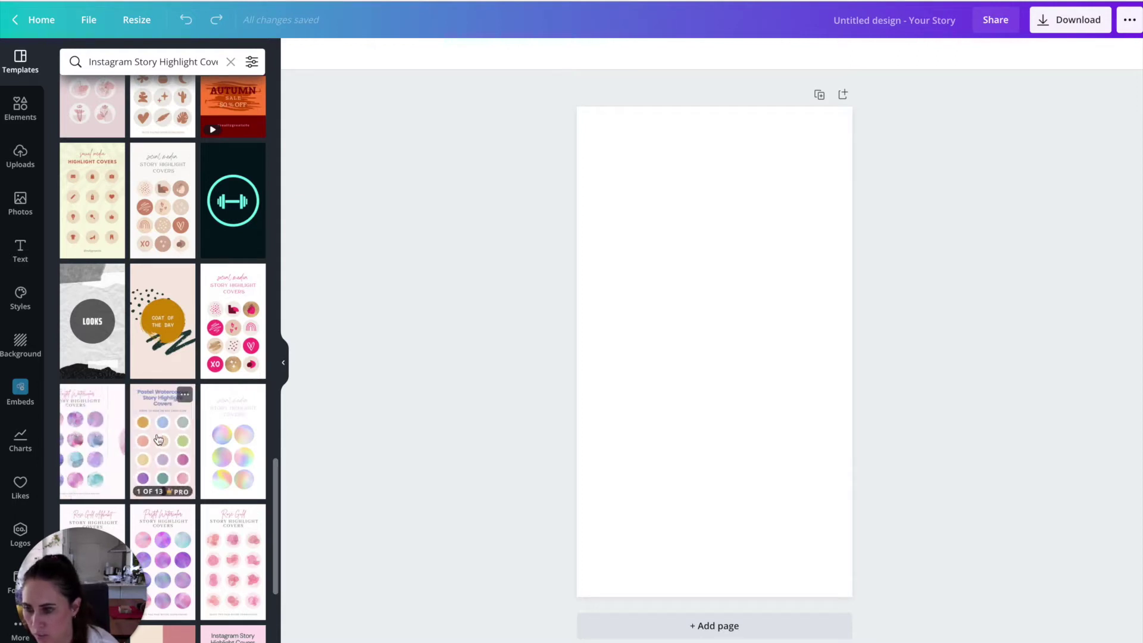
Apply the Pastel Watercolour grid overview page, with twelve watercolour circles, to the blank story
{"action": "left_click", "coordinate": [155, 435]}
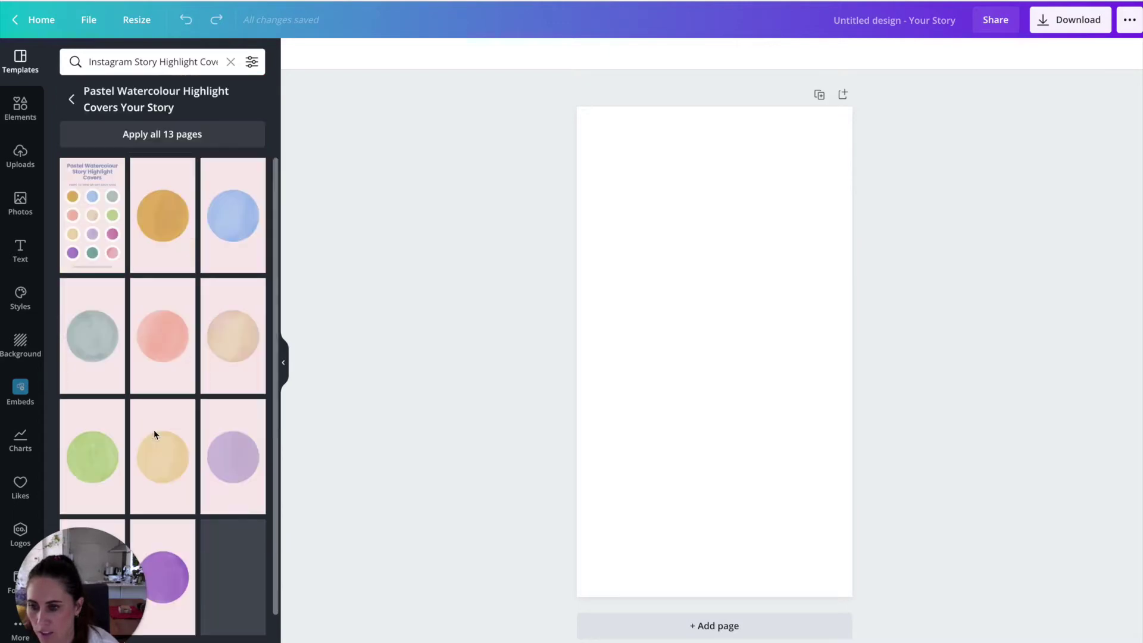
{"action": "left_click", "coordinate": [89, 219]}
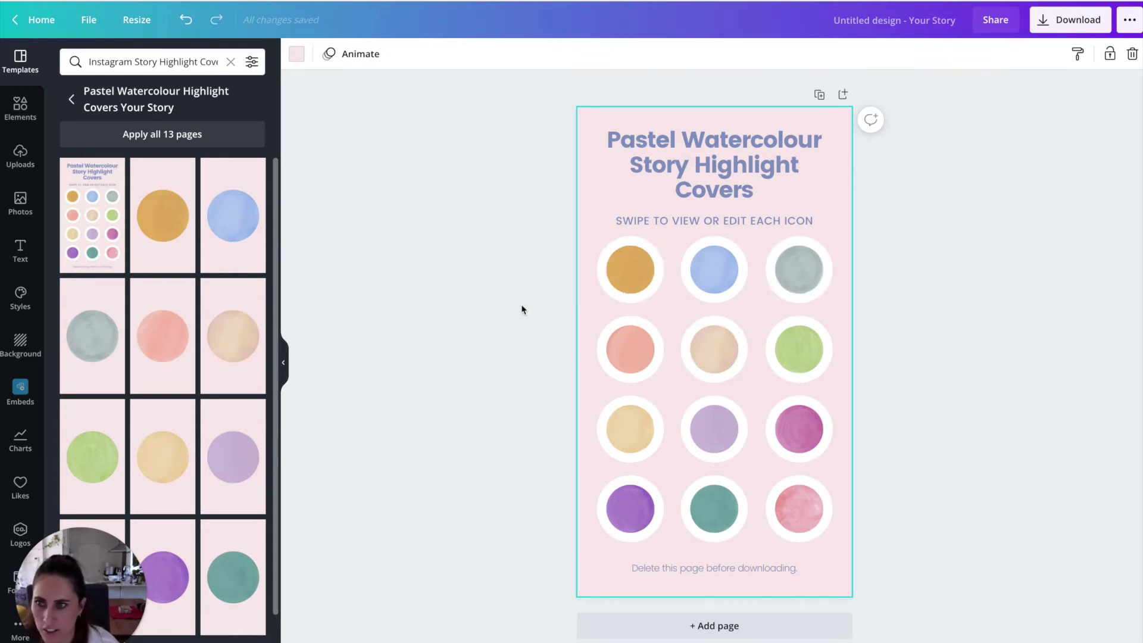
{"action": "left_click", "coordinate": [13, 108]}
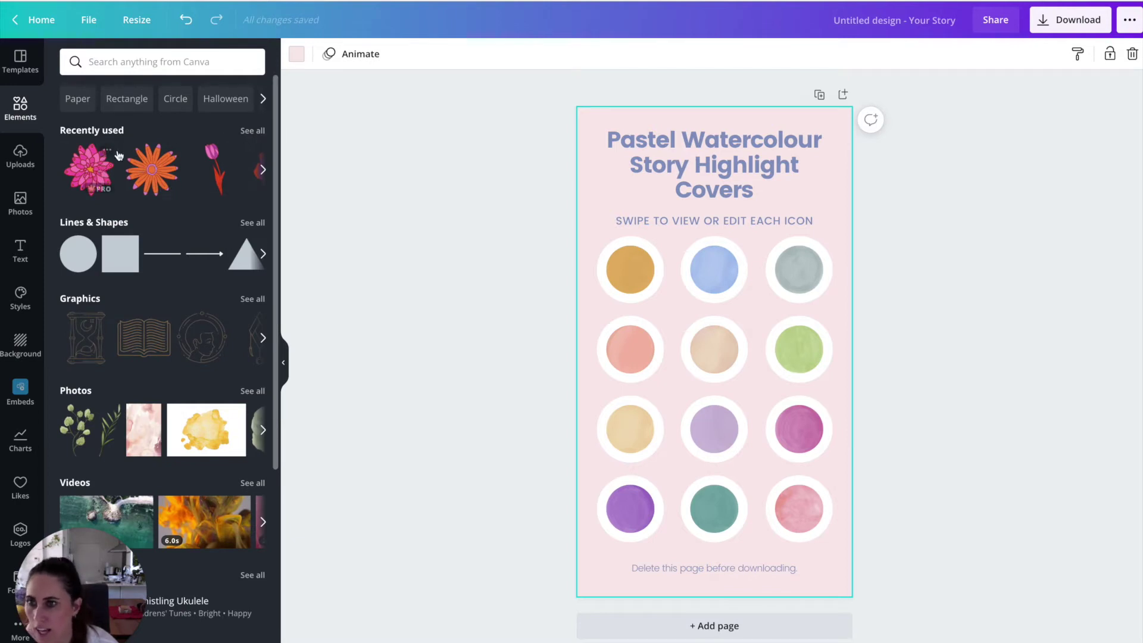
Open the pink 70s Flower Illustration's details and browse more elements by its designer
{"action": "left_click", "coordinate": [250, 131]}
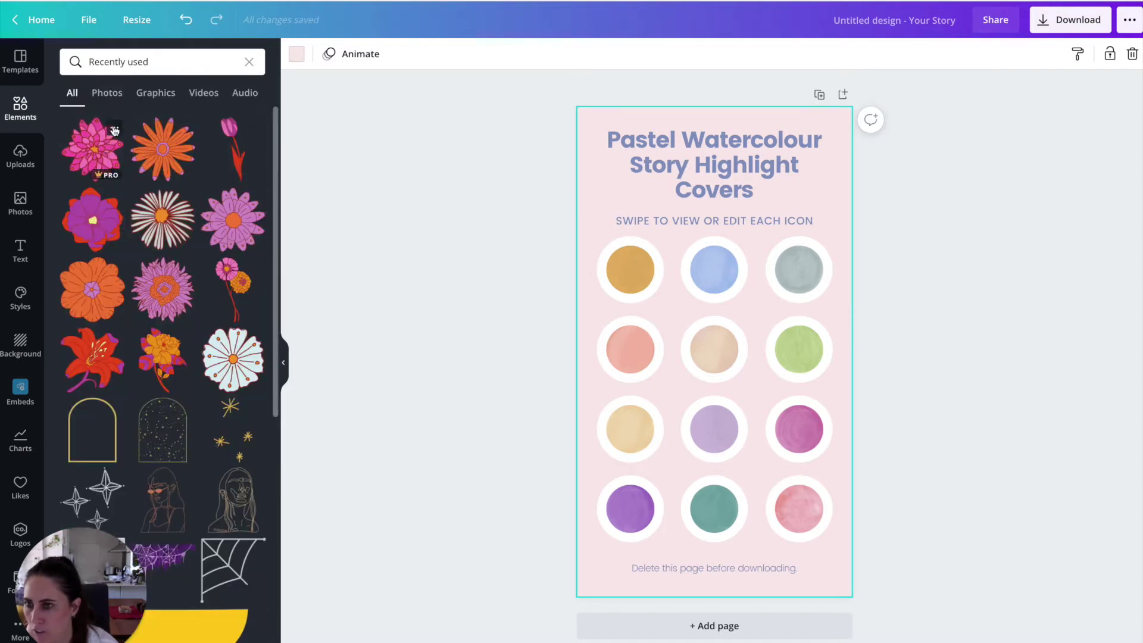
{"action": "left_click", "coordinate": [114, 129]}
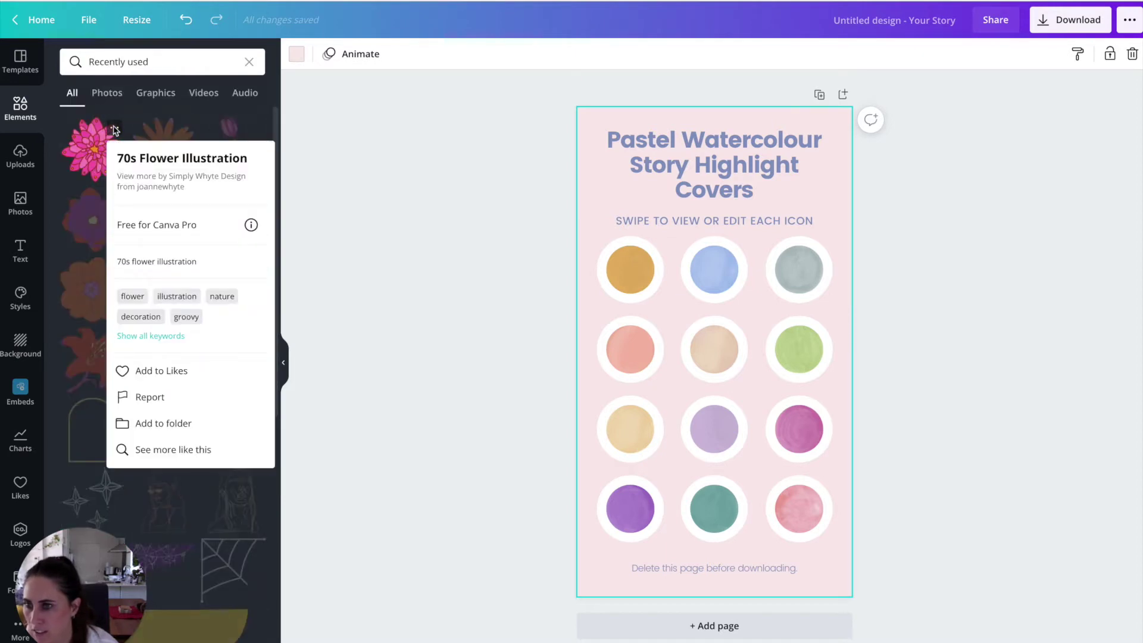
{"action": "left_click", "coordinate": [170, 187]}
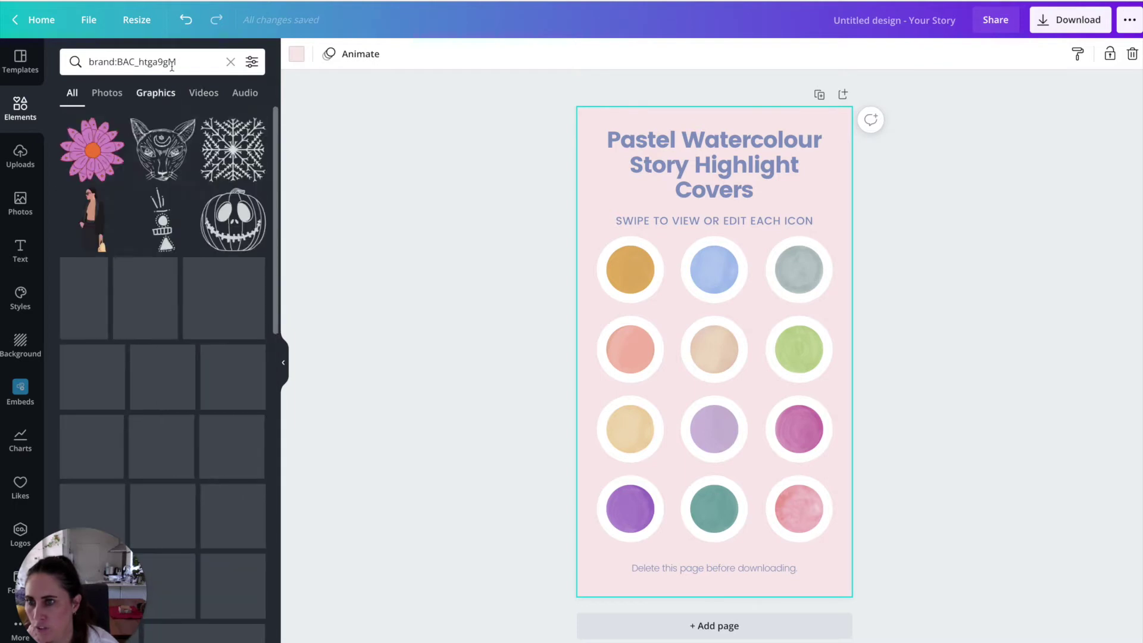
Narrow the designer search with '+flowers' and show only Graphics results
{"action": "left_click", "coordinate": [188, 62]}
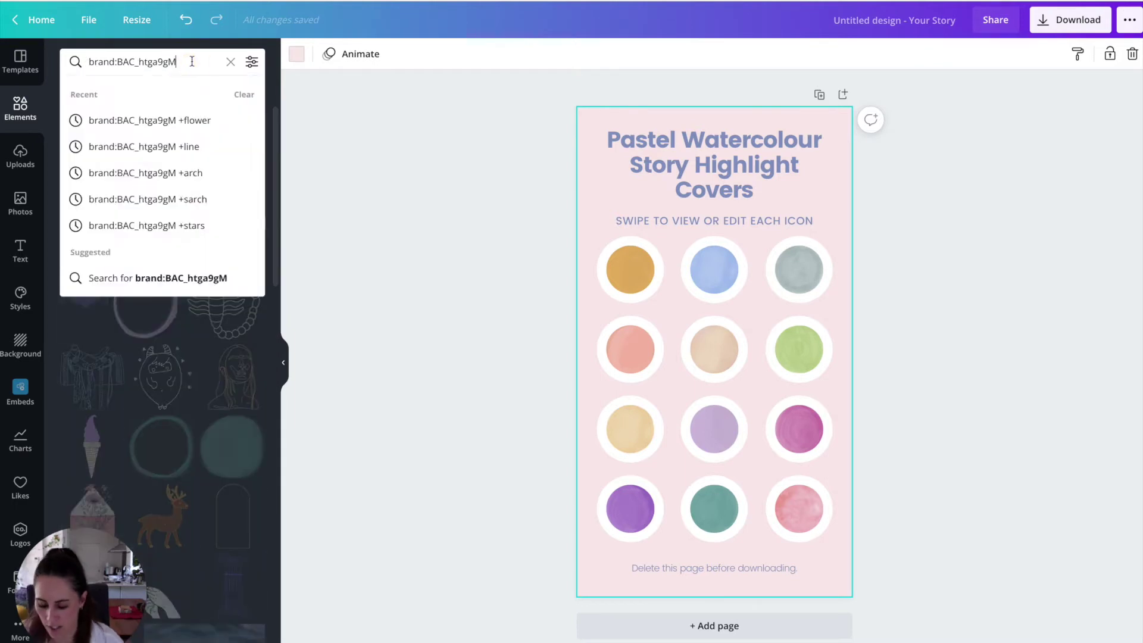
{"action": "type", "text": "+flowers"}
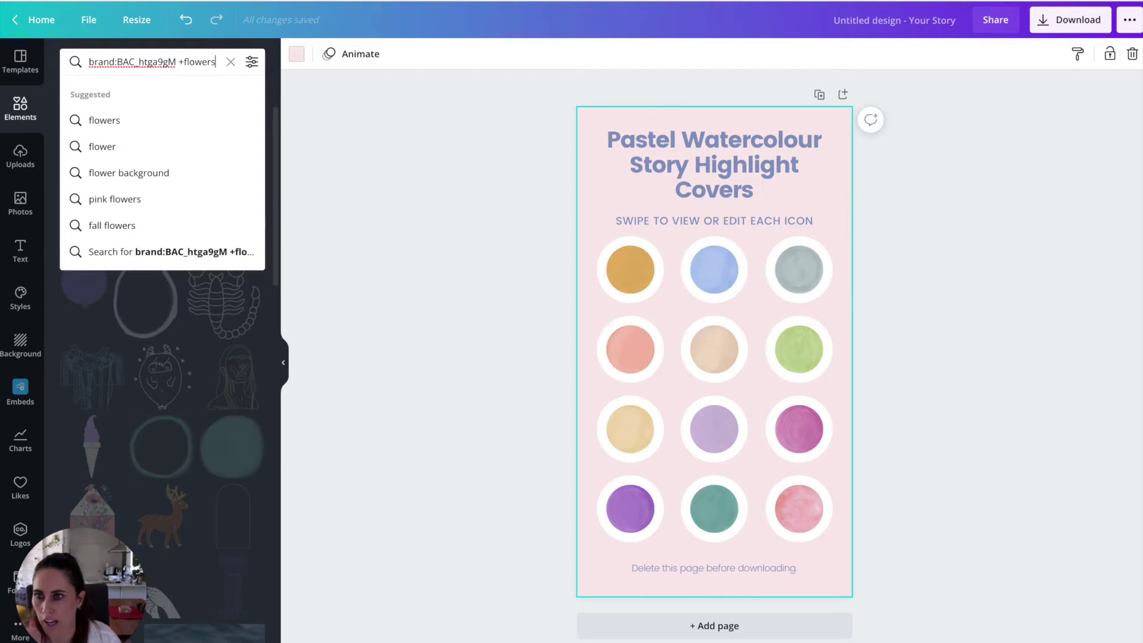
{"action": "key", "text": "Return"}
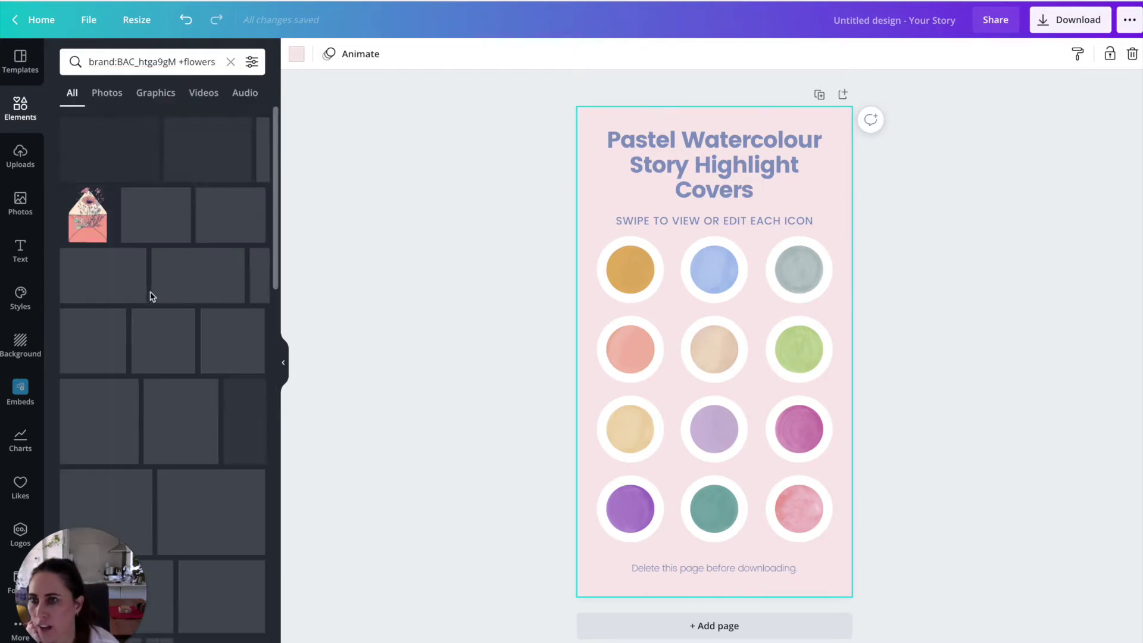
{"action": "left_click", "coordinate": [155, 95]}
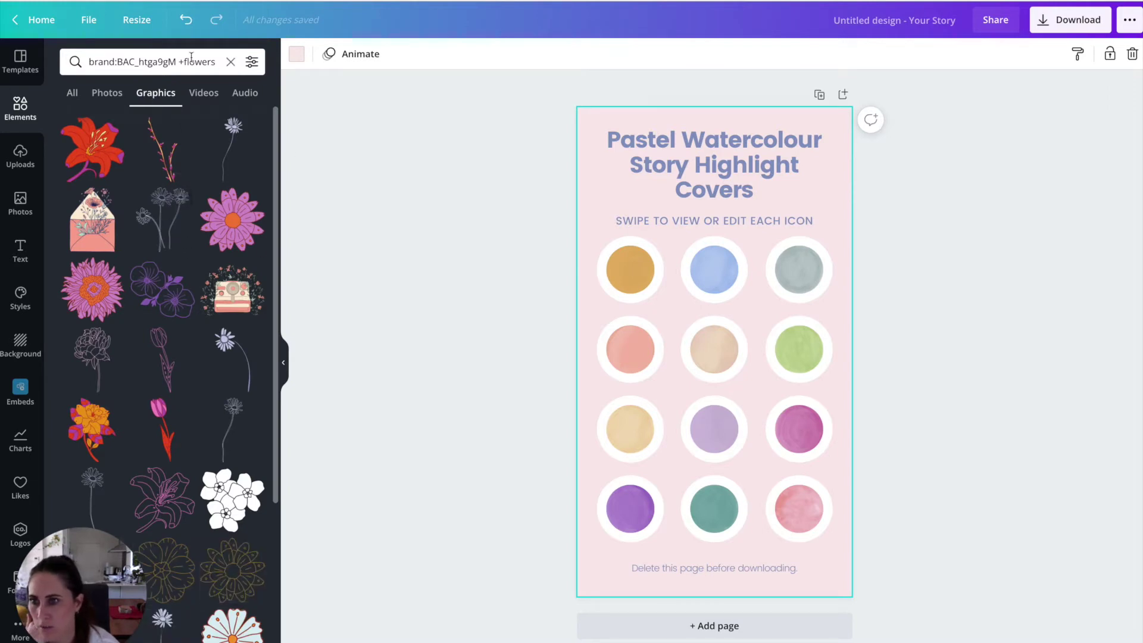
{"action": "scroll", "coordinate": [221, 235], "scroll_direction": "down", "scroll_amount": 1}
{"action": "scroll", "coordinate": [222, 235], "scroll_direction": "up", "scroll_amount": 1}
Delete the watercolour fills from the orange, blue, grey, green, beige and yellow circles
{"action": "left_click", "coordinate": [637, 269]}
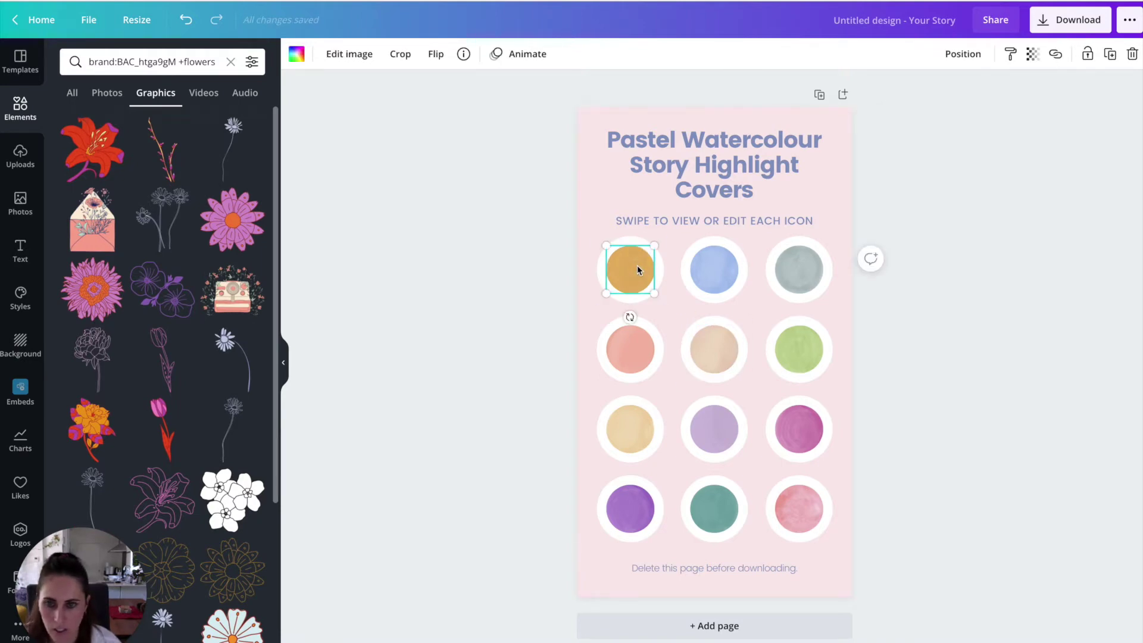
{"action": "key", "text": "Delete"}
{"action": "left_click", "coordinate": [731, 279]}
{"action": "key", "text": "Delete"}
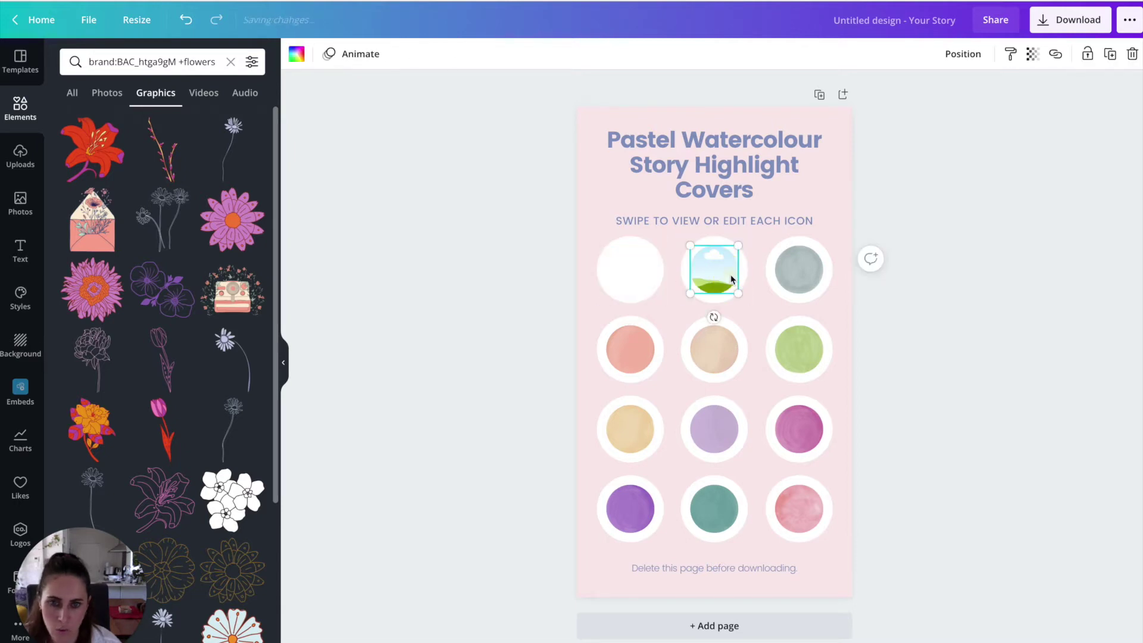
{"action": "left_click", "coordinate": [816, 274]}
{"action": "key", "text": "Delete"}
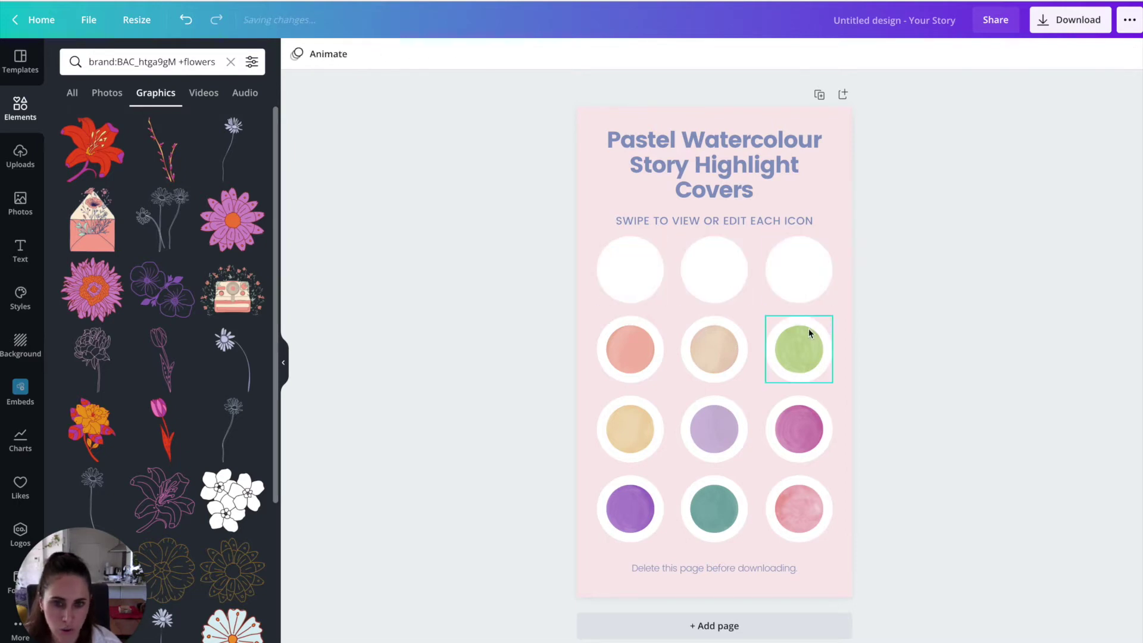
{"action": "left_click", "coordinate": [806, 341]}
{"action": "key", "text": "Delete"}
{"action": "left_click", "coordinate": [737, 349]}
{"action": "key", "text": "Delete"}
{"action": "left_click", "coordinate": [640, 356]}
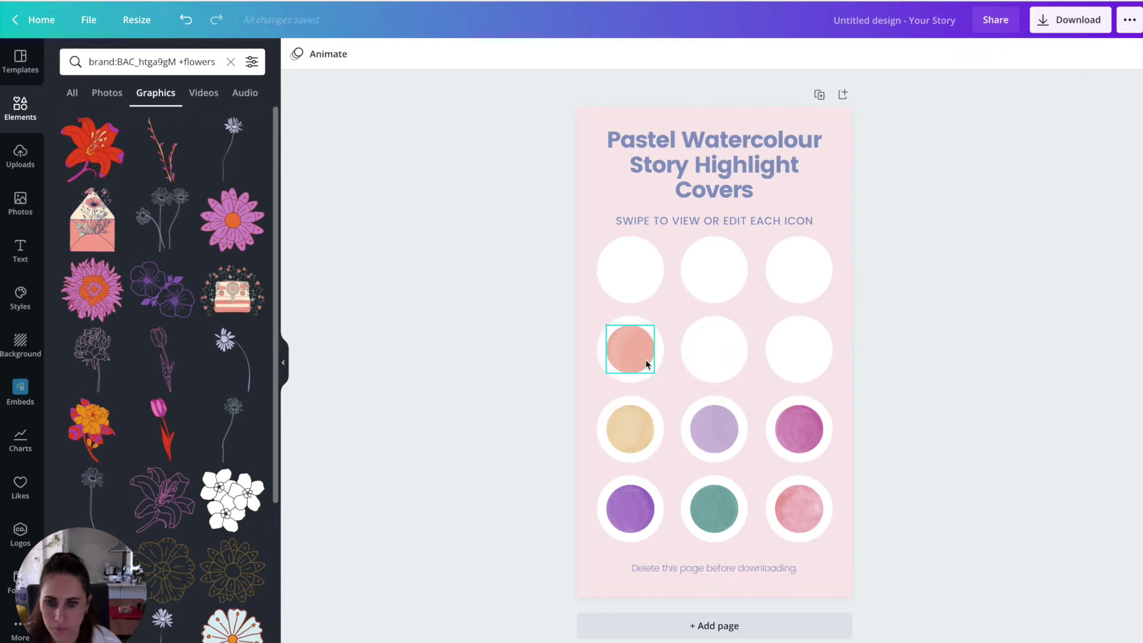
{"action": "key", "text": "Delete"}
Delete the lavender fill and the remaining watercolour images, finishing with the salmon circle
{"action": "left_click", "coordinate": [630, 429]}
{"action": "key", "text": "Delete"}
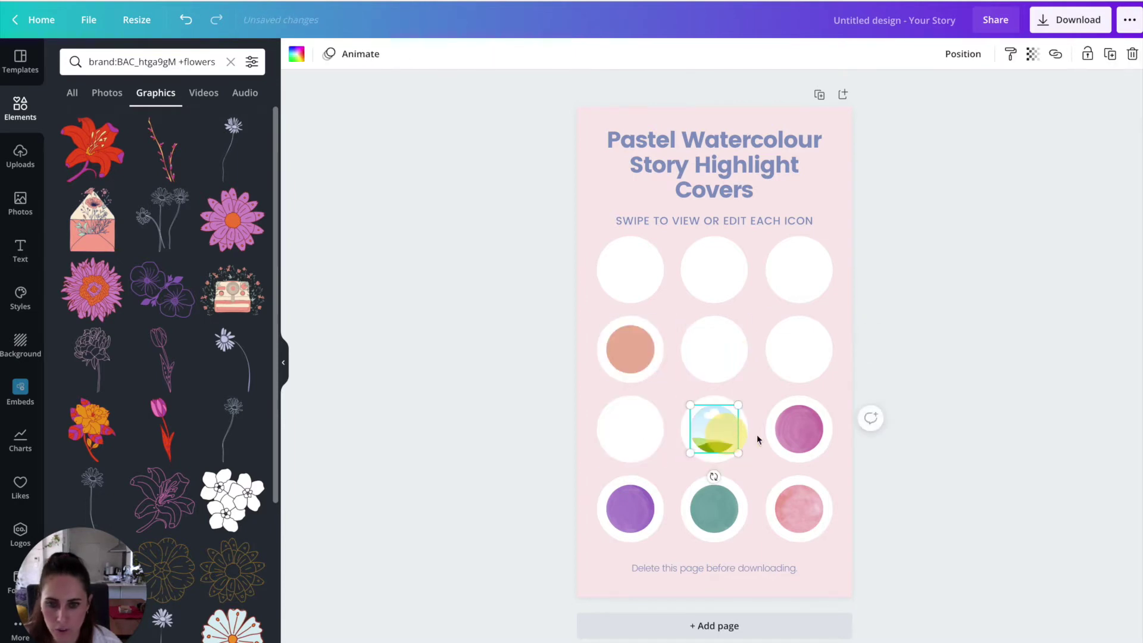
{"action": "left_click_drag", "start_coordinate": [756, 439], "coordinate": [800, 509]}
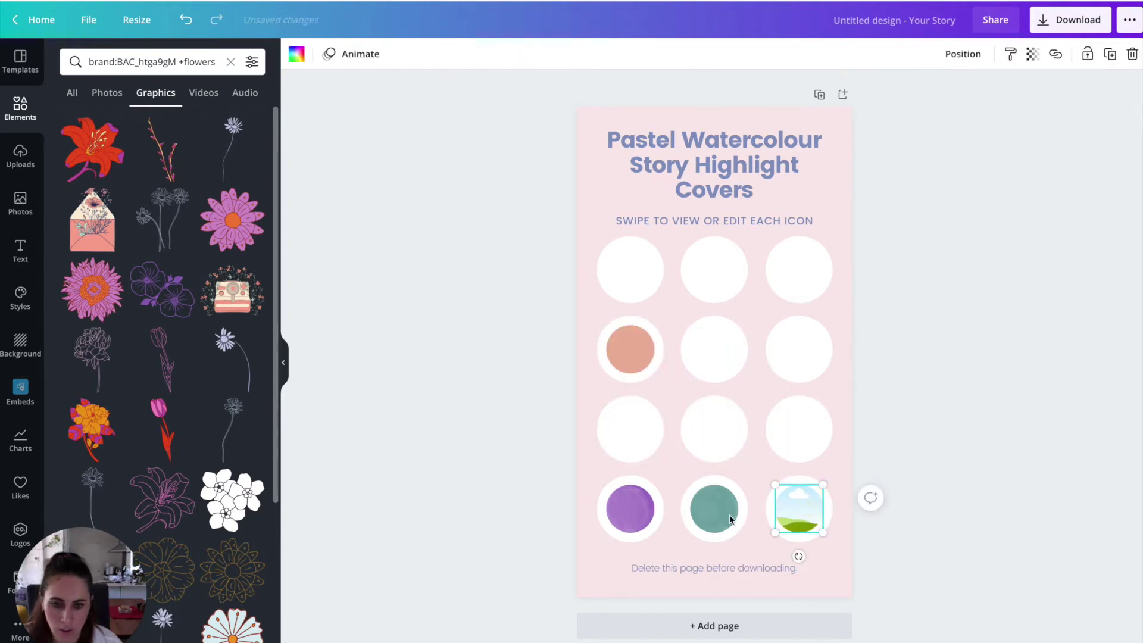
{"action": "left_click_drag", "start_coordinate": [730, 514], "coordinate": [631, 513]}
{"action": "left_click", "coordinate": [640, 366]}
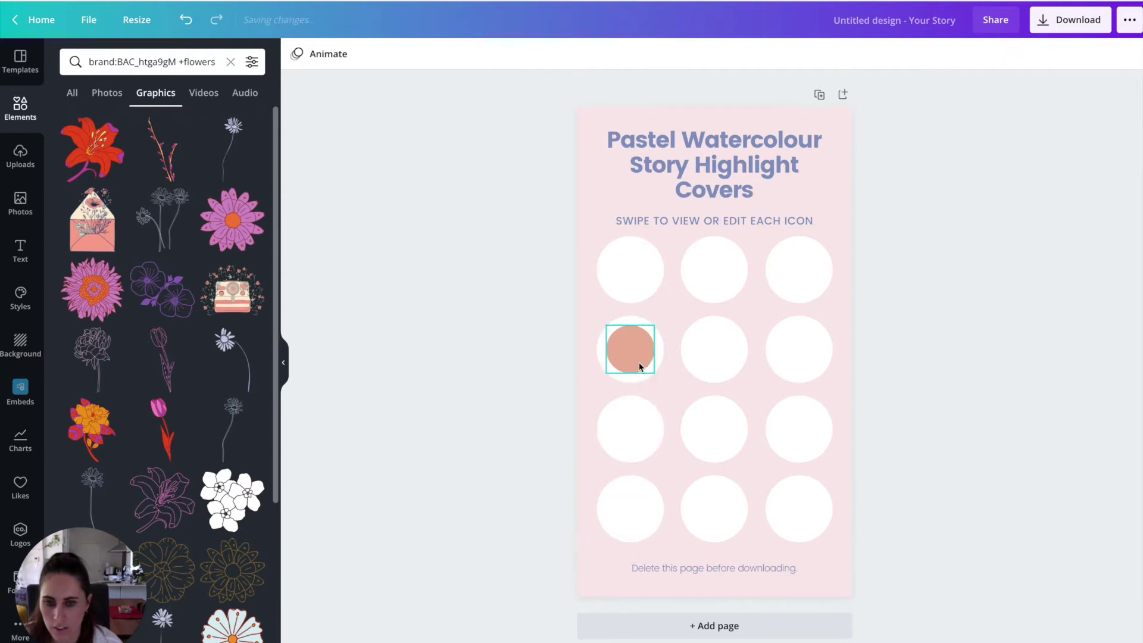
{"action": "key", "text": "Delete"}
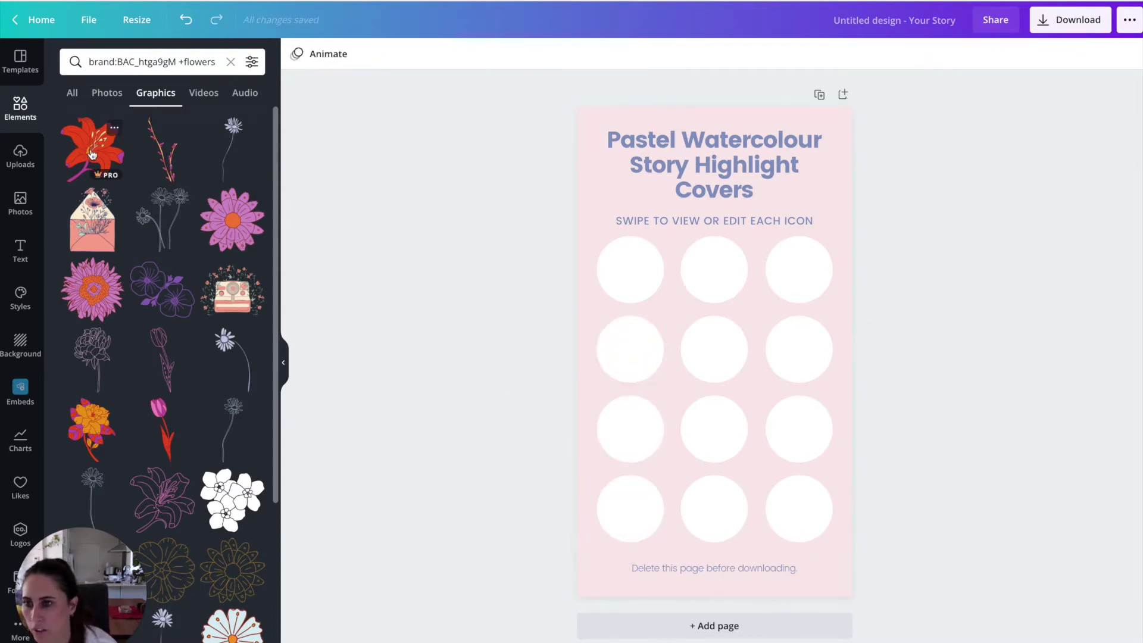
Add ten flower graphics to the page: lily, asters, tulip, purple flower, daisy, dahlia, striped daisy and others
{"action": "left_click", "coordinate": [88, 151]}
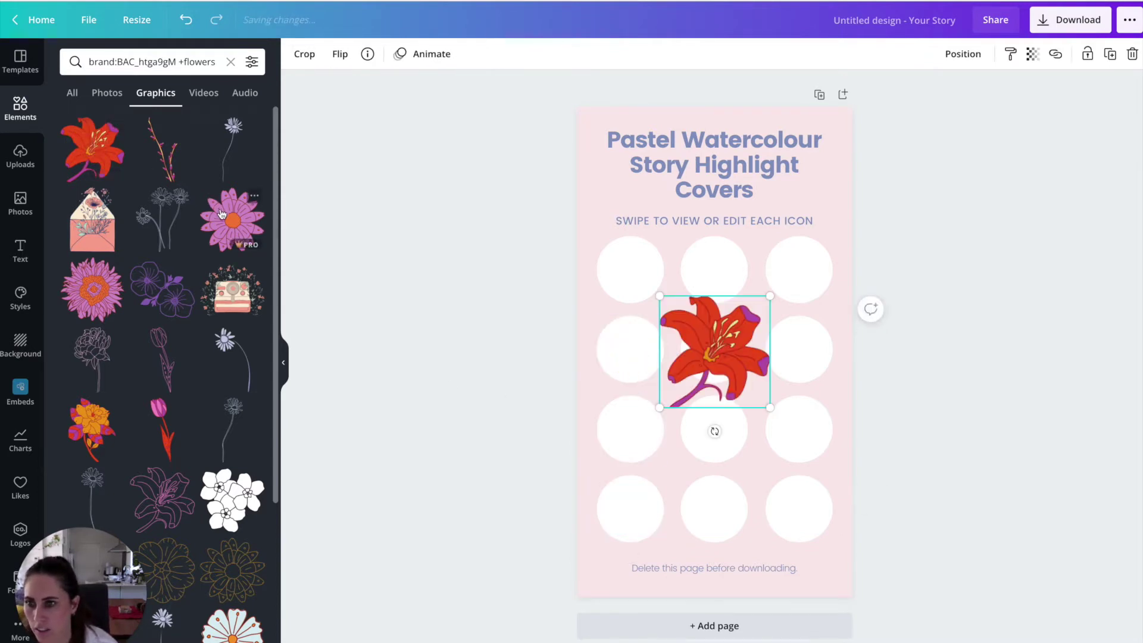
{"action": "left_click", "coordinate": [110, 296]}
{"action": "left_click", "coordinate": [110, 296]}
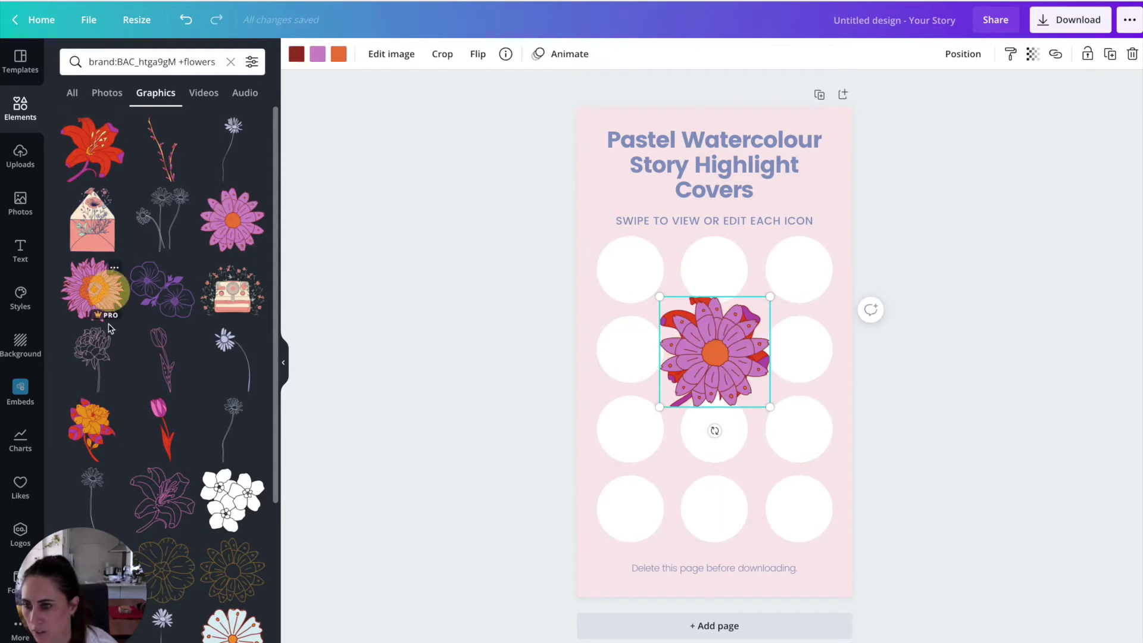
{"action": "left_click", "coordinate": [186, 415]}
{"action": "scroll", "coordinate": [149, 428], "scroll_direction": "down", "scroll_amount": 3}
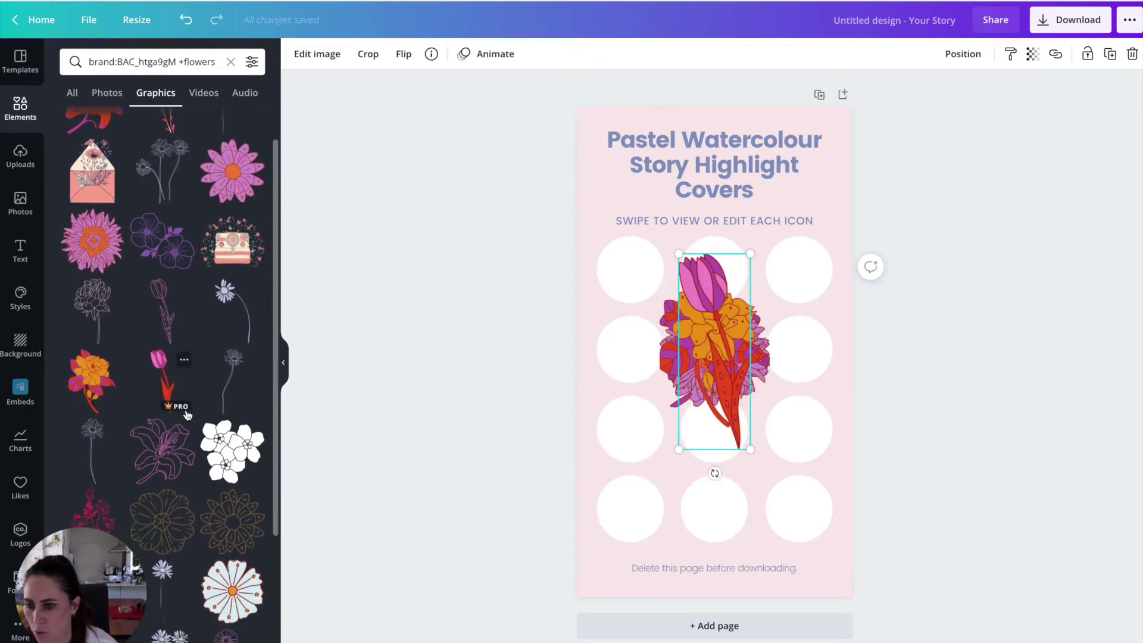
{"action": "left_click", "coordinate": [111, 440]}
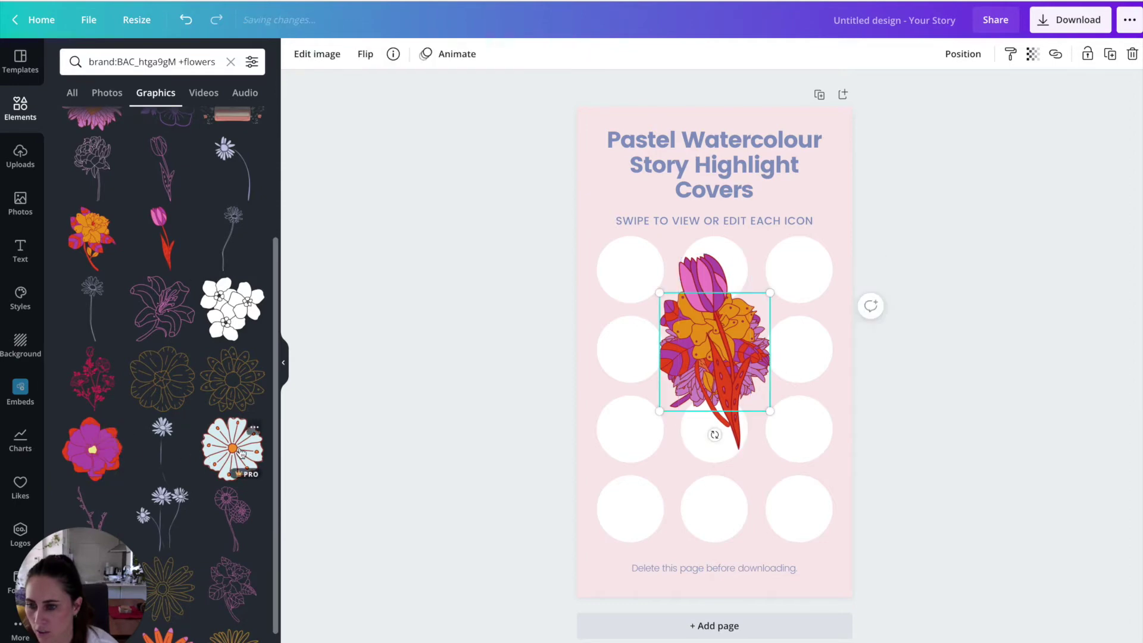
{"action": "left_click", "coordinate": [233, 448]}
{"action": "scroll", "coordinate": [178, 404], "scroll_direction": "down", "scroll_amount": 2}
{"action": "scroll", "coordinate": [189, 410], "scroll_direction": "down", "scroll_amount": 1}
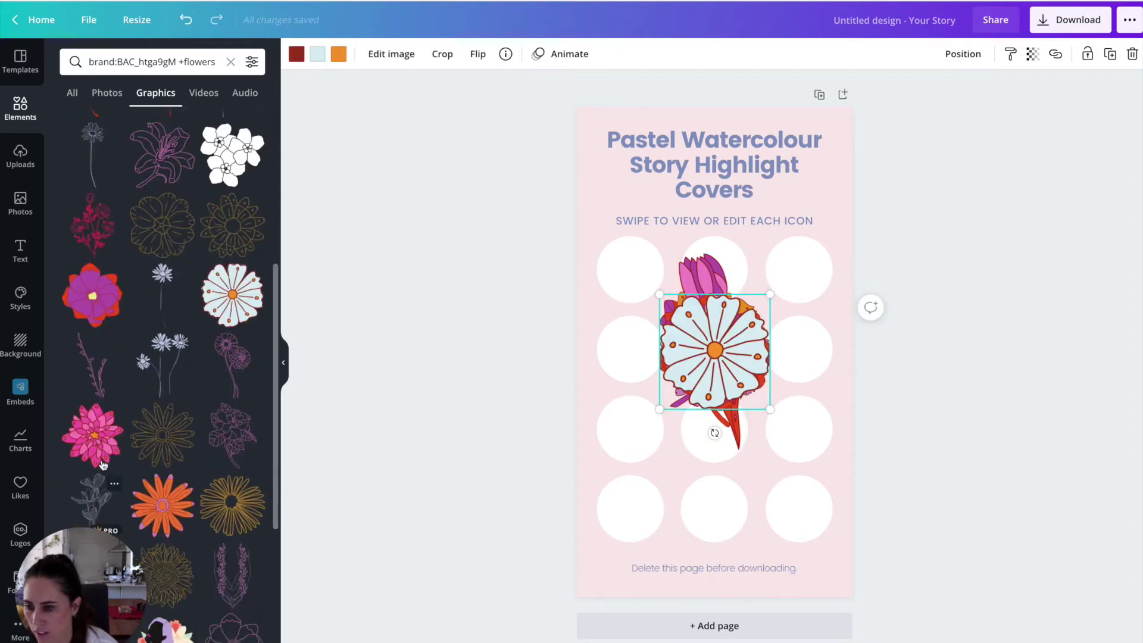
{"action": "left_click", "coordinate": [108, 420]}
{"action": "left_click", "coordinate": [162, 503]}
{"action": "scroll", "coordinate": [149, 416], "scroll_direction": "down", "scroll_amount": 5}
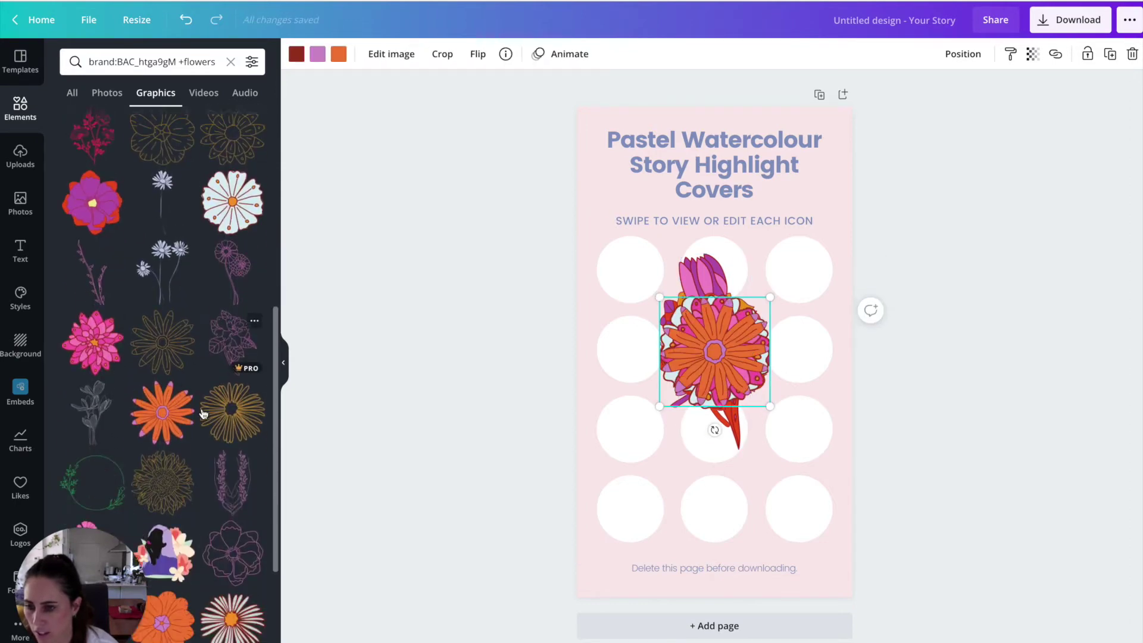
{"action": "left_click", "coordinate": [101, 365]}
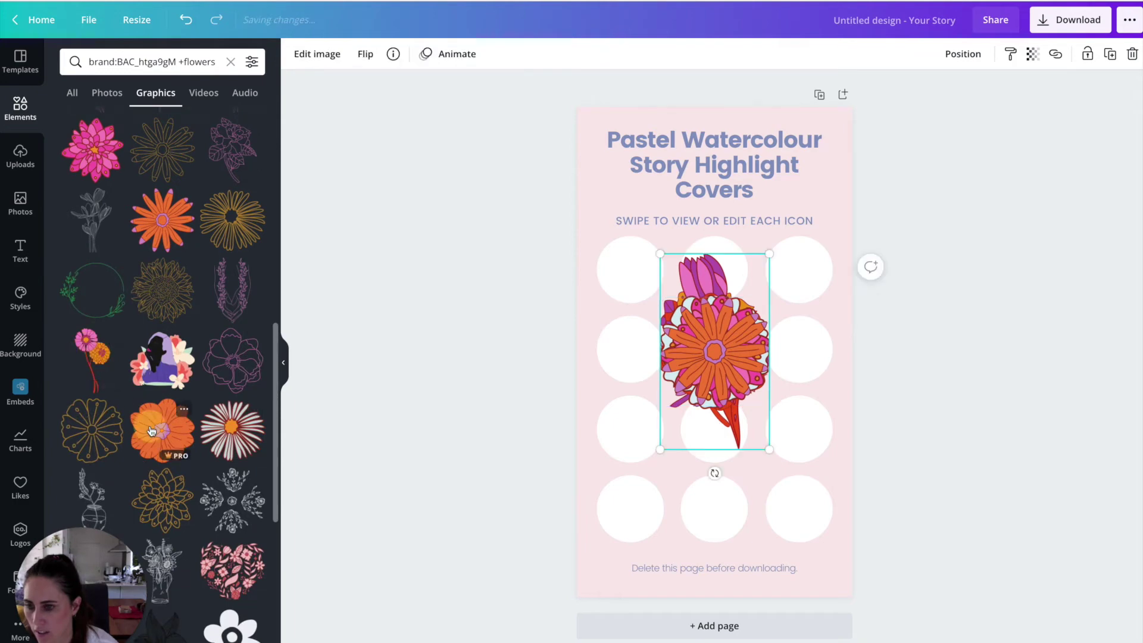
{"action": "scroll", "coordinate": [202, 428], "scroll_direction": "down", "scroll_amount": 2}
{"action": "scroll", "coordinate": [202, 429], "scroll_direction": "down", "scroll_amount": 2}
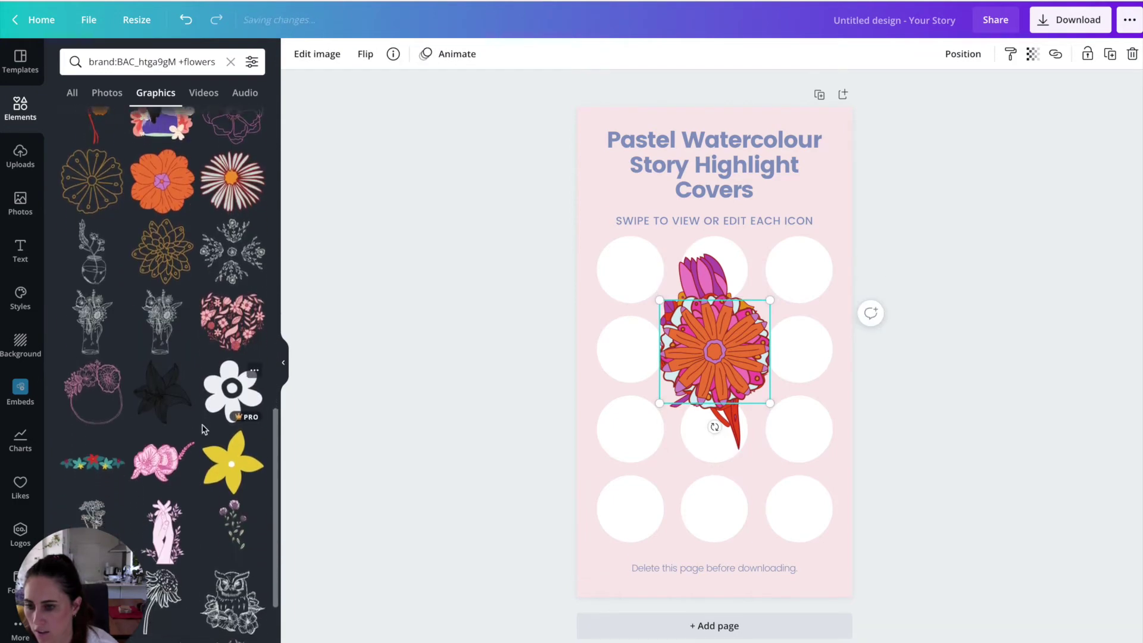
{"action": "scroll", "coordinate": [203, 428], "scroll_direction": "up", "scroll_amount": 4}
{"action": "left_click", "coordinate": [203, 428]}
{"action": "scroll", "coordinate": [203, 429], "scroll_direction": "up", "scroll_amount": 2}
{"action": "scroll", "coordinate": [202, 429], "scroll_direction": "up", "scroll_amount": 1}
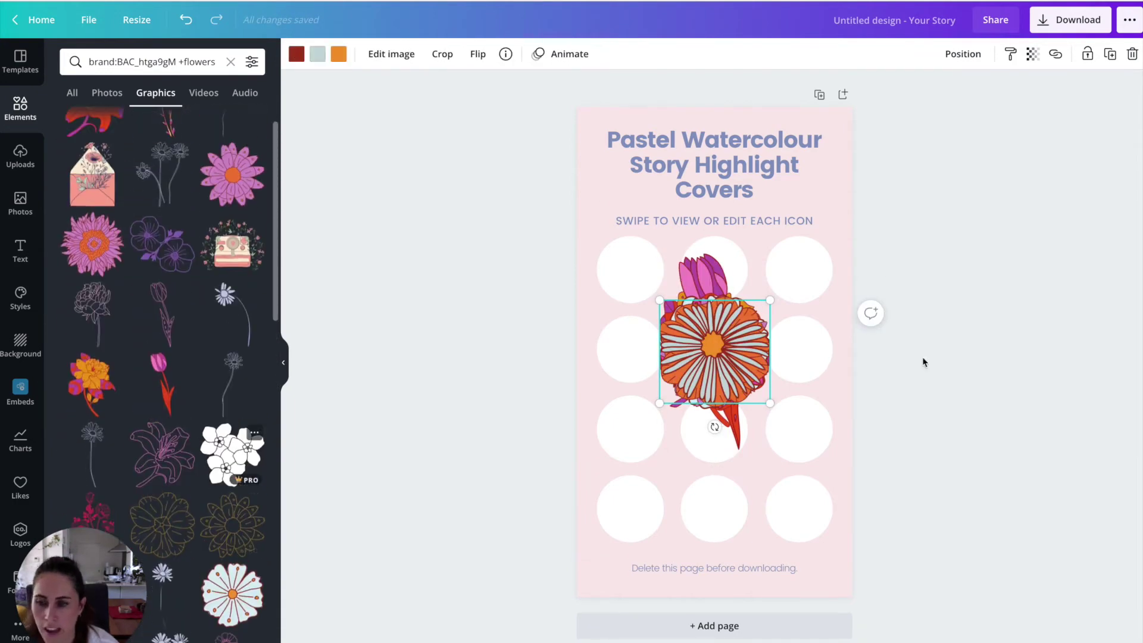
Shrink the striped daisy and orange flower to icon size, centring the orange one bottom-middle
{"action": "left_click_drag", "start_coordinate": [727, 353], "coordinate": [805, 504]}
{"action": "left_click_drag", "start_coordinate": [850, 451], "coordinate": [800, 509]}
{"action": "left_click", "coordinate": [734, 373]}
{"action": "left_click_drag", "start_coordinate": [769, 295], "coordinate": [741, 484]}
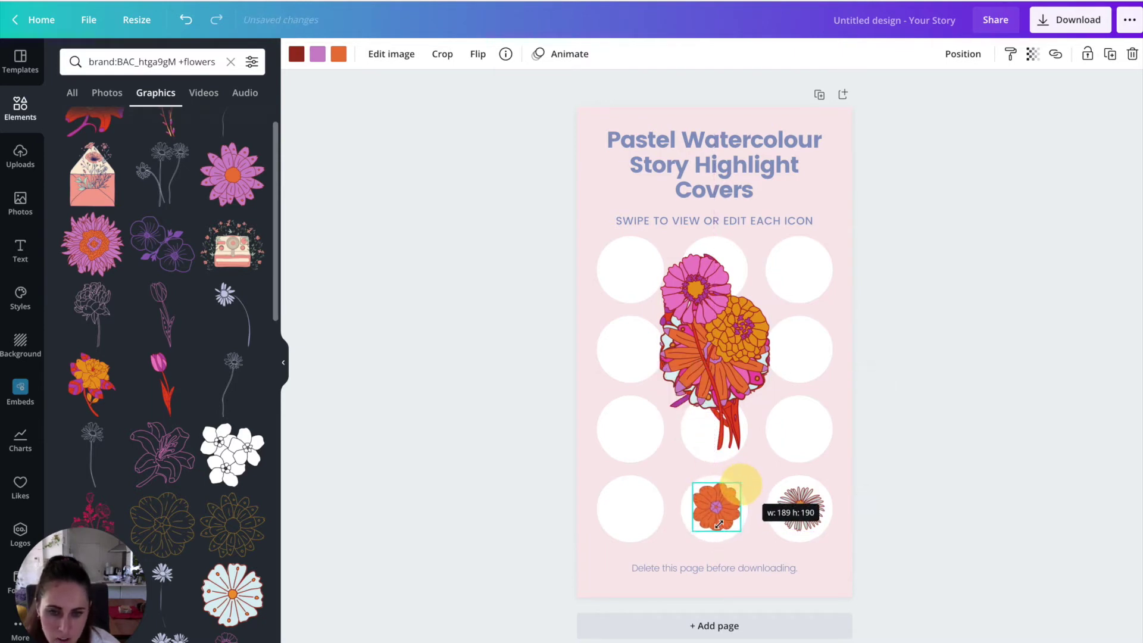
{"action": "left_click_drag", "start_coordinate": [720, 523], "coordinate": [722, 521]}
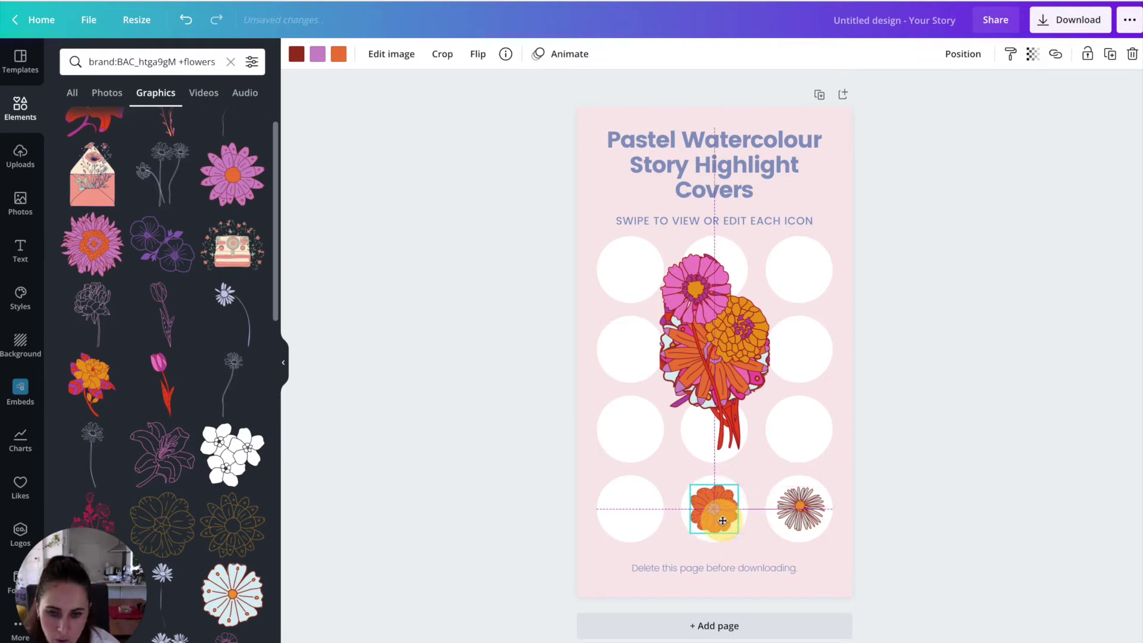
Shrink the pink and orange zinnia spray into the bottom-left circle
{"action": "left_click", "coordinate": [691, 256]}
{"action": "mouse_move", "coordinate": [690, 256]}
{"action": "left_mouse_down"}
{"action": "mouse_move", "coordinate": [624, 411]}
{"action": "mouse_move", "coordinate": [629, 383]}
{"action": "mouse_move", "coordinate": [608, 336]}
{"action": "left_mouse_up"}
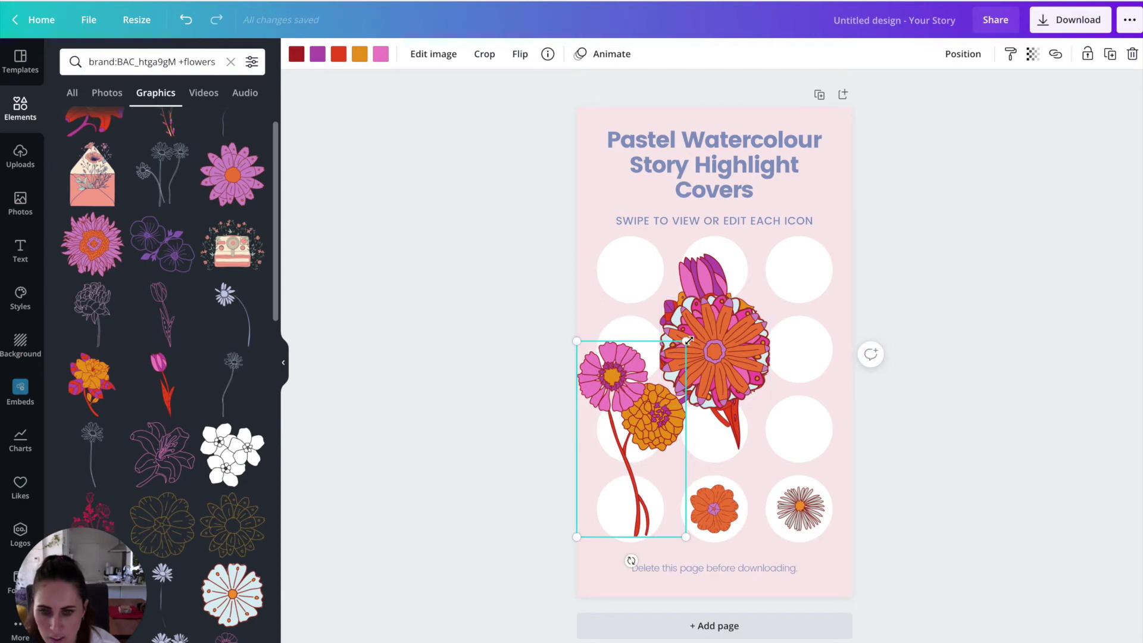
{"action": "mouse_move", "coordinate": [688, 341]}
{"action": "left_mouse_down"}
{"action": "mouse_move", "coordinate": [621, 455]}
{"action": "mouse_move", "coordinate": [634, 490]}
{"action": "mouse_move", "coordinate": [624, 491]}
{"action": "left_mouse_up"}
{"action": "left_click", "coordinate": [610, 488]}
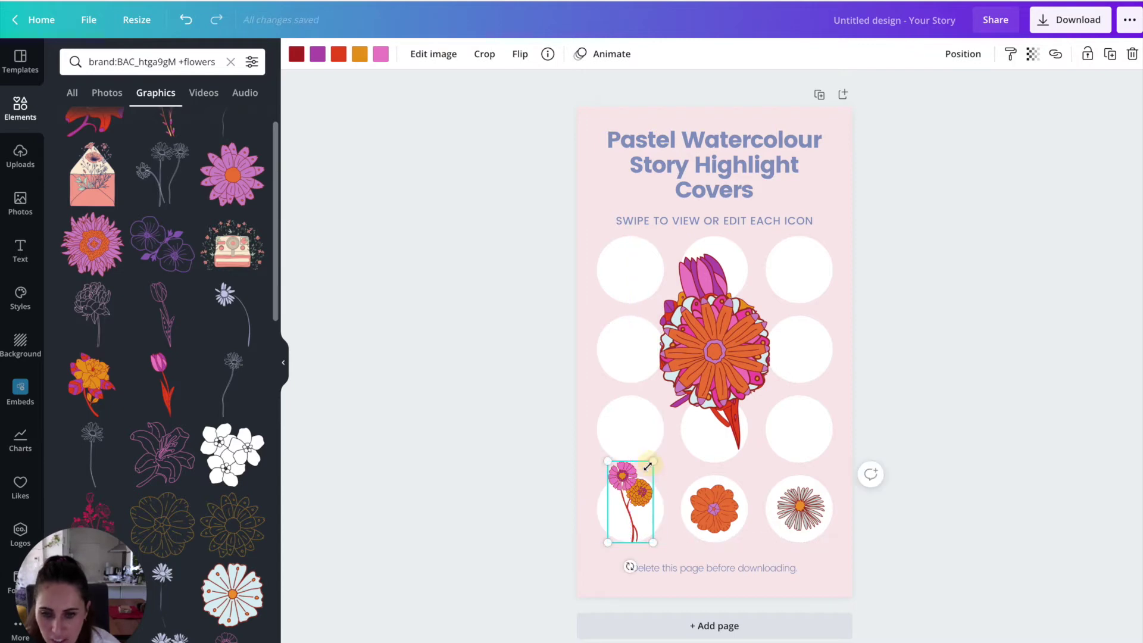
{"action": "left_click_drag", "start_coordinate": [638, 484], "coordinate": [642, 511]}
Shrink the centre orange flower and the pink flower, placing the pink one in the top-left circle
{"action": "left_click", "coordinate": [713, 384]}
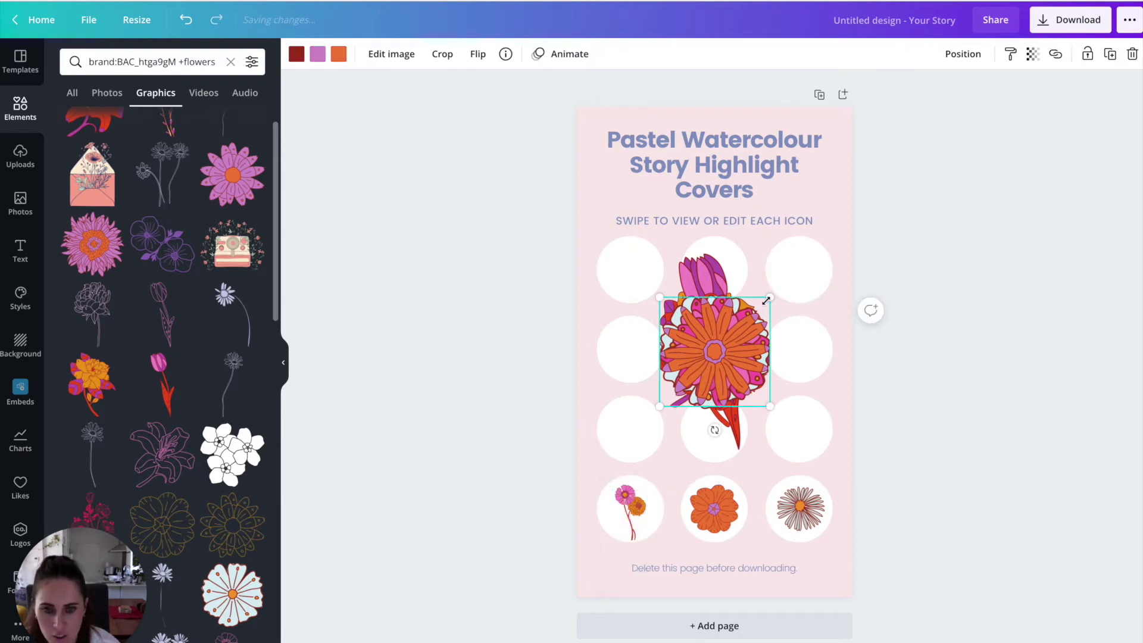
{"action": "left_click_drag", "start_coordinate": [746, 329], "coordinate": [642, 436]}
{"action": "left_click", "coordinate": [723, 368]}
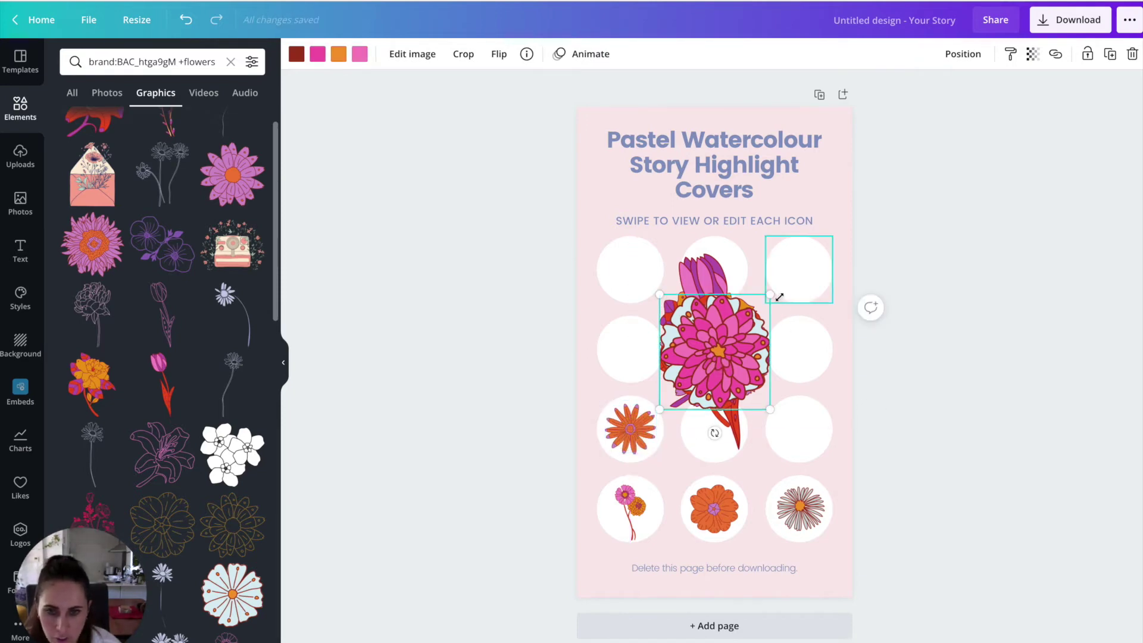
{"action": "mouse_move", "coordinate": [711, 352]}
{"action": "left_mouse_down"}
{"action": "mouse_move", "coordinate": [712, 340]}
{"action": "mouse_move", "coordinate": [707, 360]}
{"action": "left_mouse_up"}
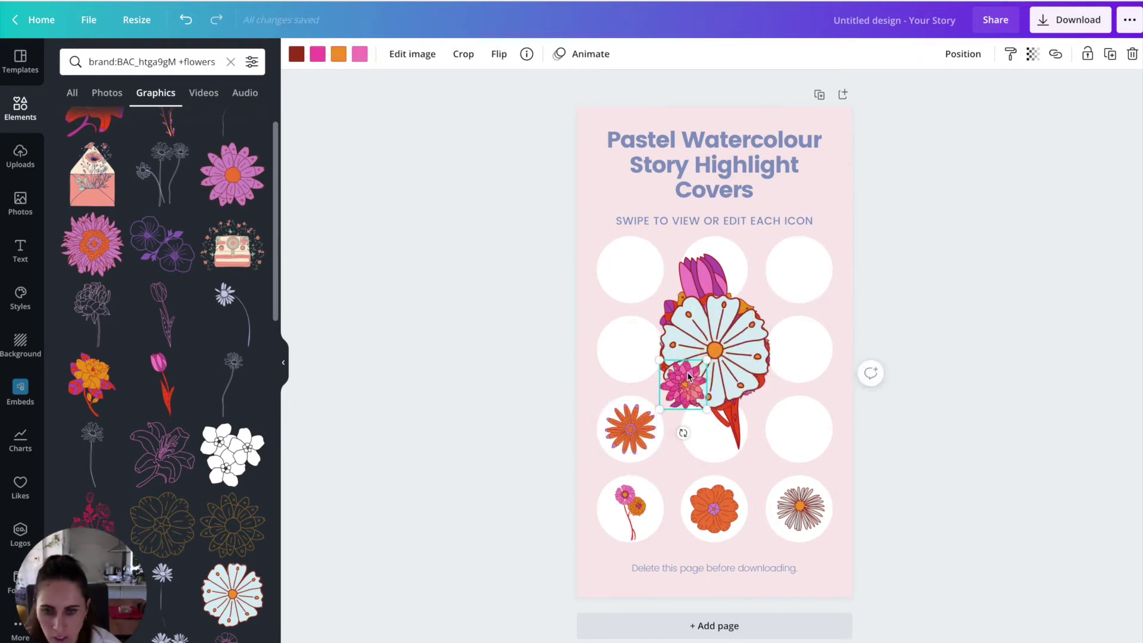
{"action": "left_click_drag", "start_coordinate": [637, 275], "coordinate": [636, 275]}
Shrink the white daisy to icon size and place it in the middle-left circle
{"action": "left_click", "coordinate": [720, 353]}
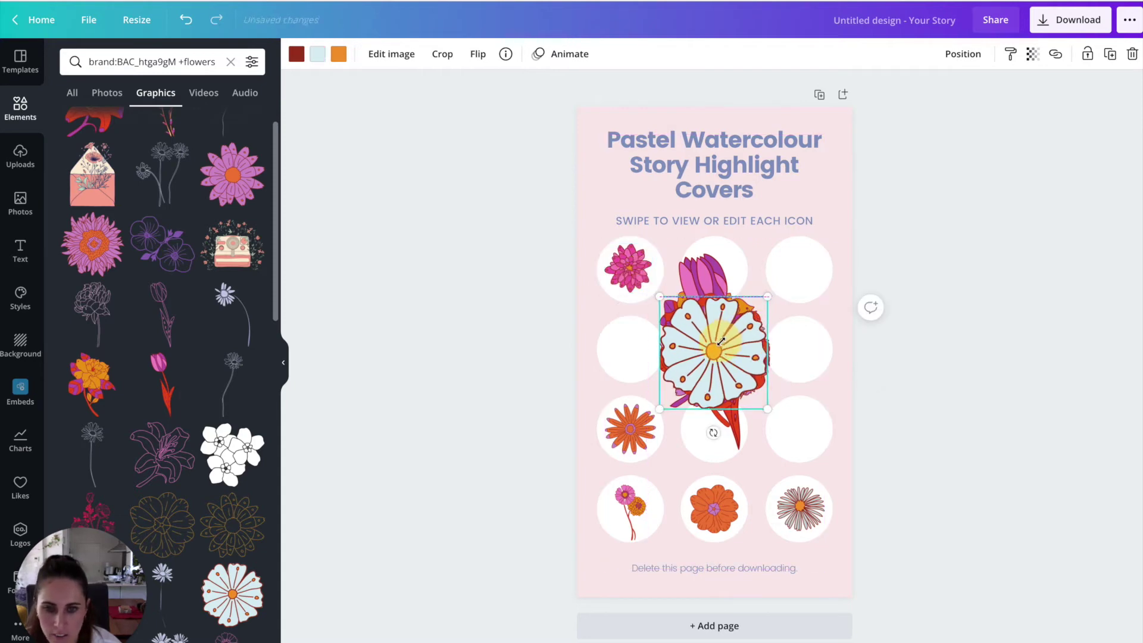
{"action": "left_click_drag", "start_coordinate": [769, 294], "coordinate": [715, 352]}
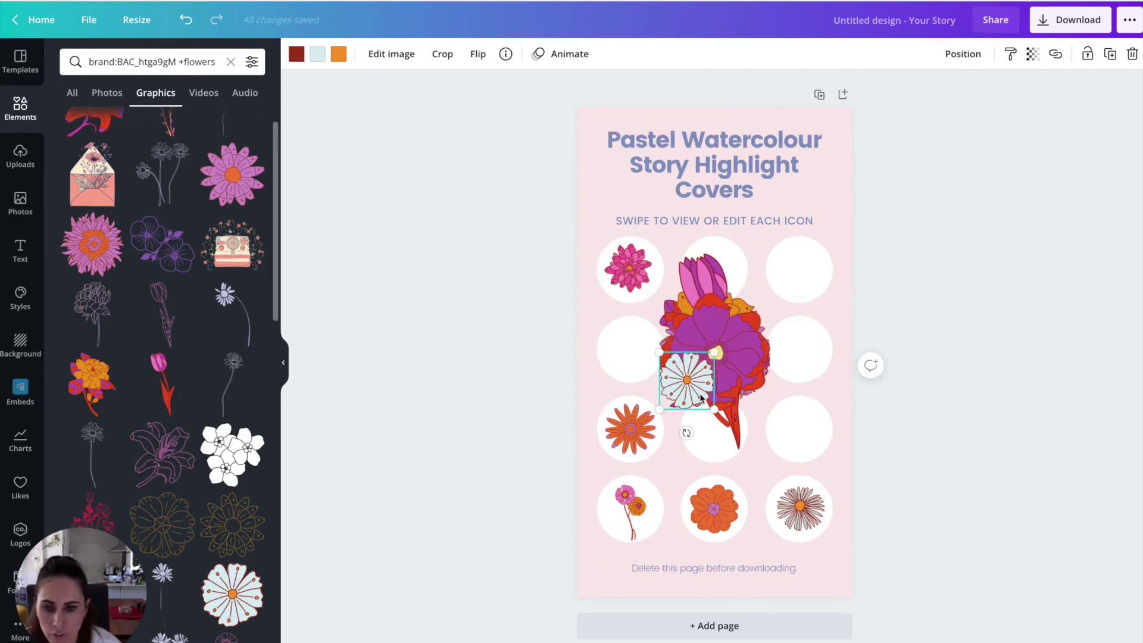
{"action": "left_click", "coordinate": [648, 357]}
{"action": "mouse_move", "coordinate": [641, 354]}
{"action": "left_mouse_down"}
{"action": "mouse_move", "coordinate": [659, 332]}
{"action": "mouse_move", "coordinate": [634, 352]}
{"action": "left_mouse_up"}
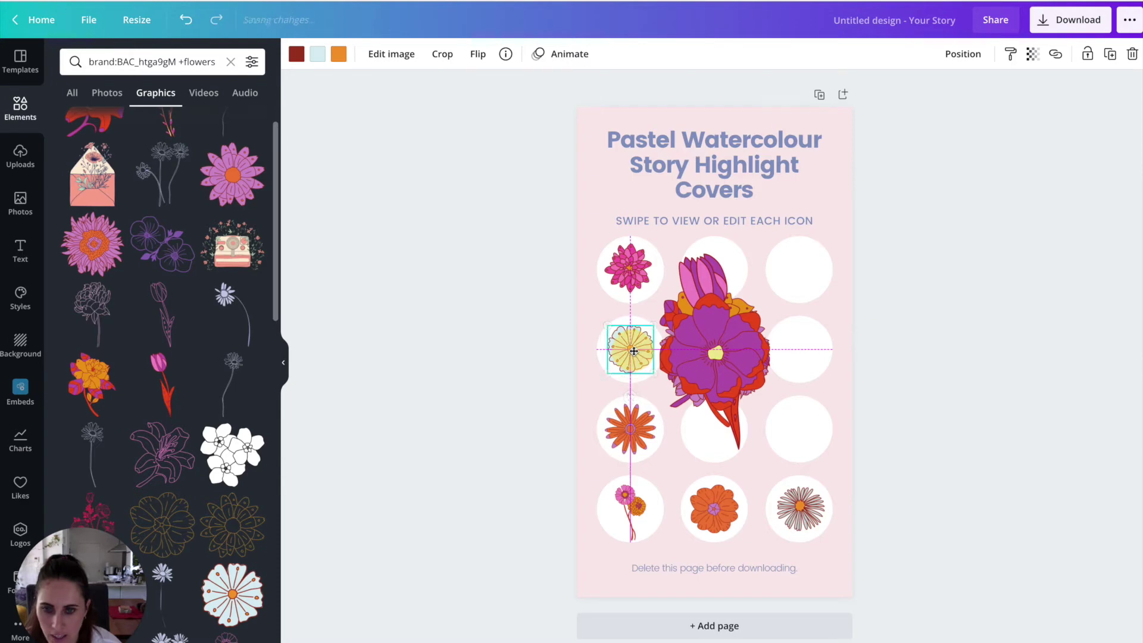
Shrink the big purple flower into the top-right circle
{"action": "left_click", "coordinate": [713, 352]}
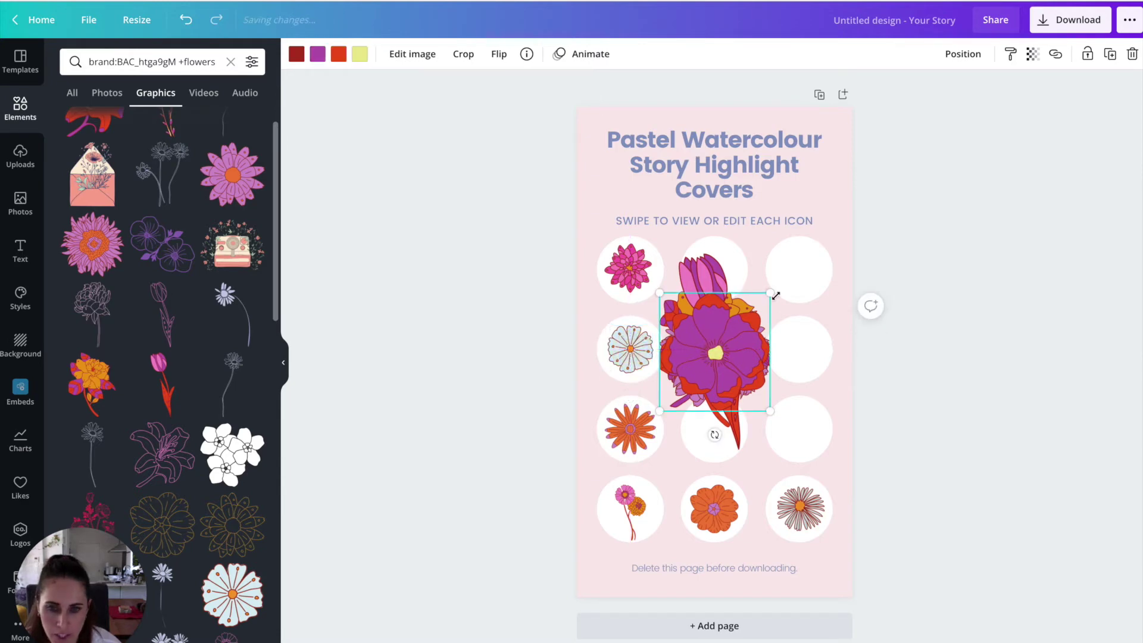
{"action": "left_click_drag", "start_coordinate": [766, 409], "coordinate": [800, 277]}
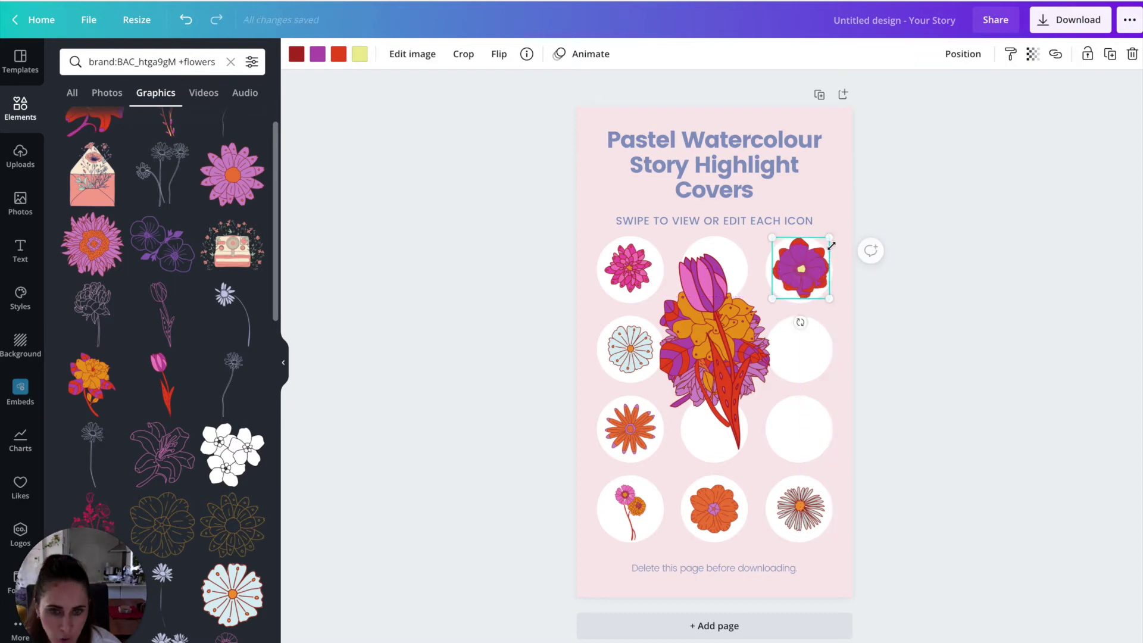
{"action": "left_click_drag", "start_coordinate": [830, 236], "coordinate": [815, 271]}
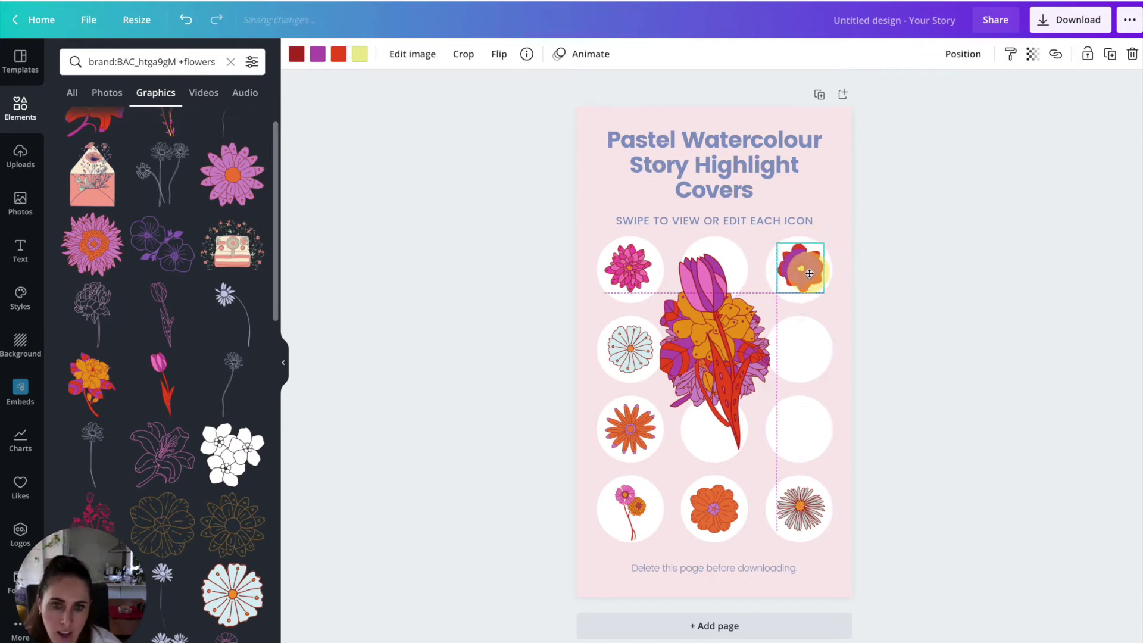
{"action": "left_click", "coordinate": [747, 290]}
Shrink the tulip and the orange flower cluster to icon size in the centre-column circles
{"action": "left_click_drag", "start_coordinate": [750, 254], "coordinate": [802, 420]}
{"action": "left_click", "coordinate": [732, 348]}
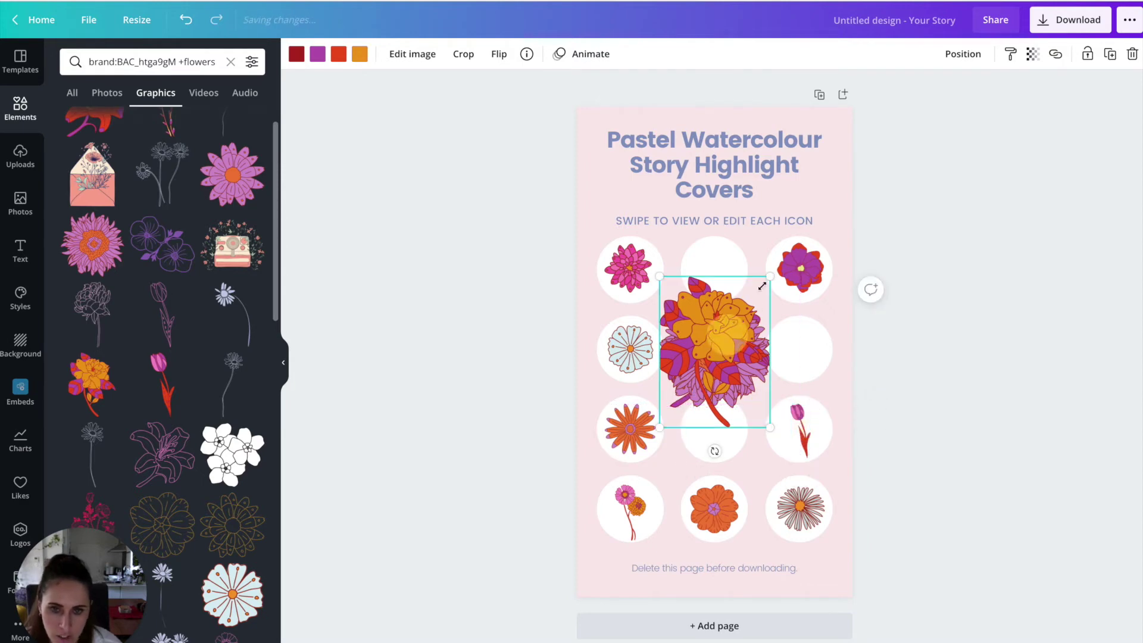
{"action": "left_click_drag", "start_coordinate": [707, 349], "coordinate": [717, 355]}
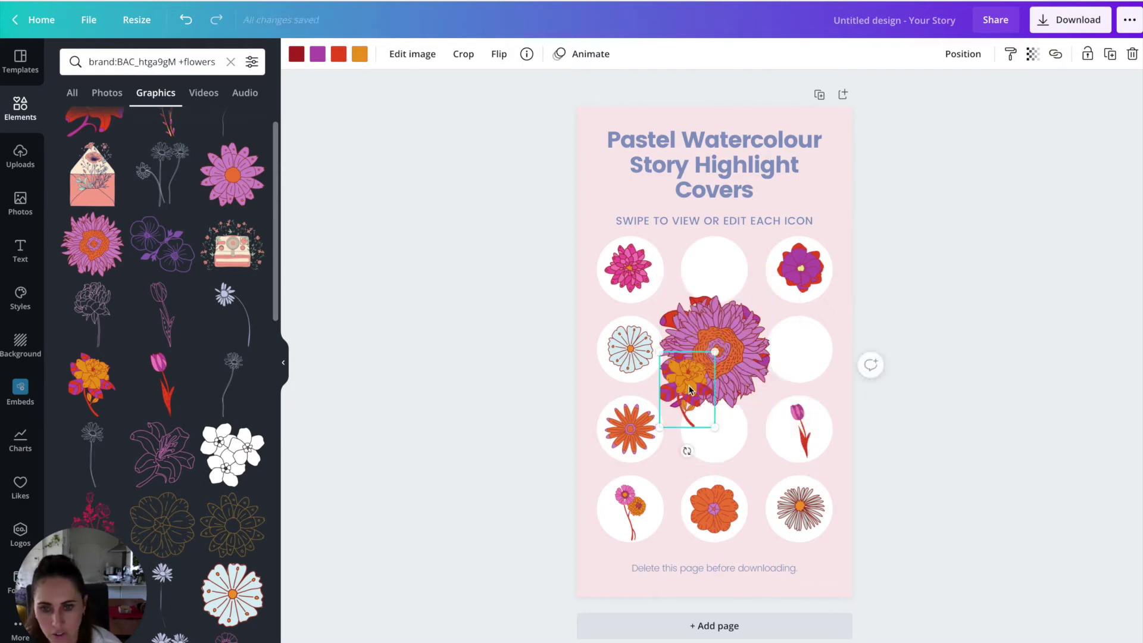
{"action": "left_click_drag", "start_coordinate": [711, 417], "coordinate": [741, 448]}
{"action": "left_click_drag", "start_coordinate": [742, 383], "coordinate": [725, 425]}
Shrink the purple aster, pink-purple flower and red lily into the last empty circles
{"action": "left_click", "coordinate": [723, 390]}
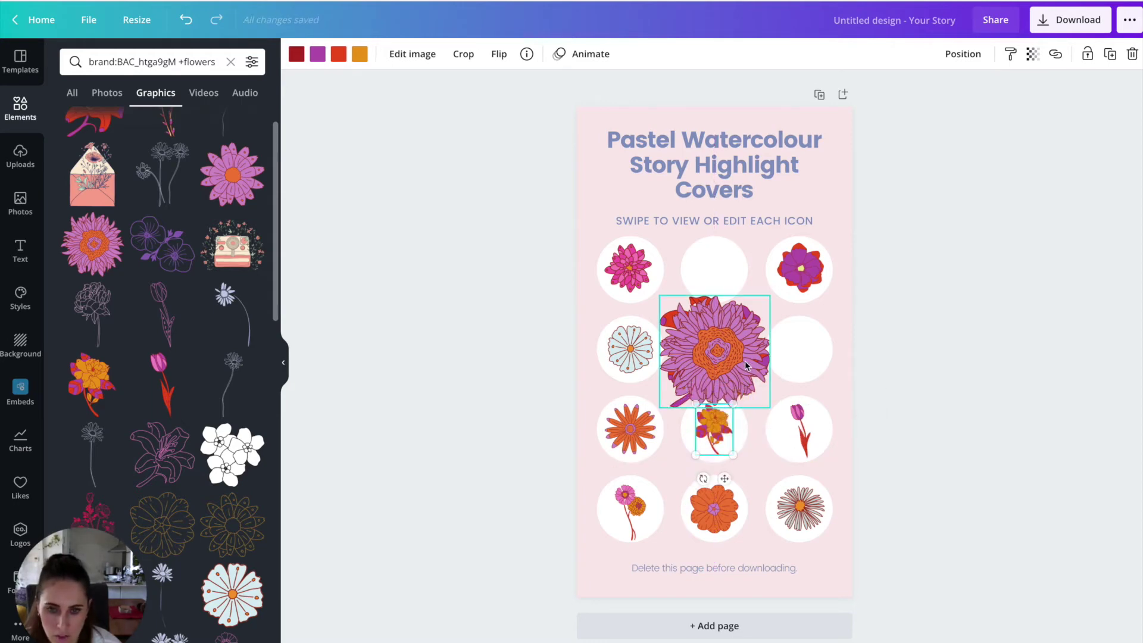
{"action": "left_click_drag", "start_coordinate": [757, 306], "coordinate": [721, 273]}
{"action": "left_click", "coordinate": [725, 370]}
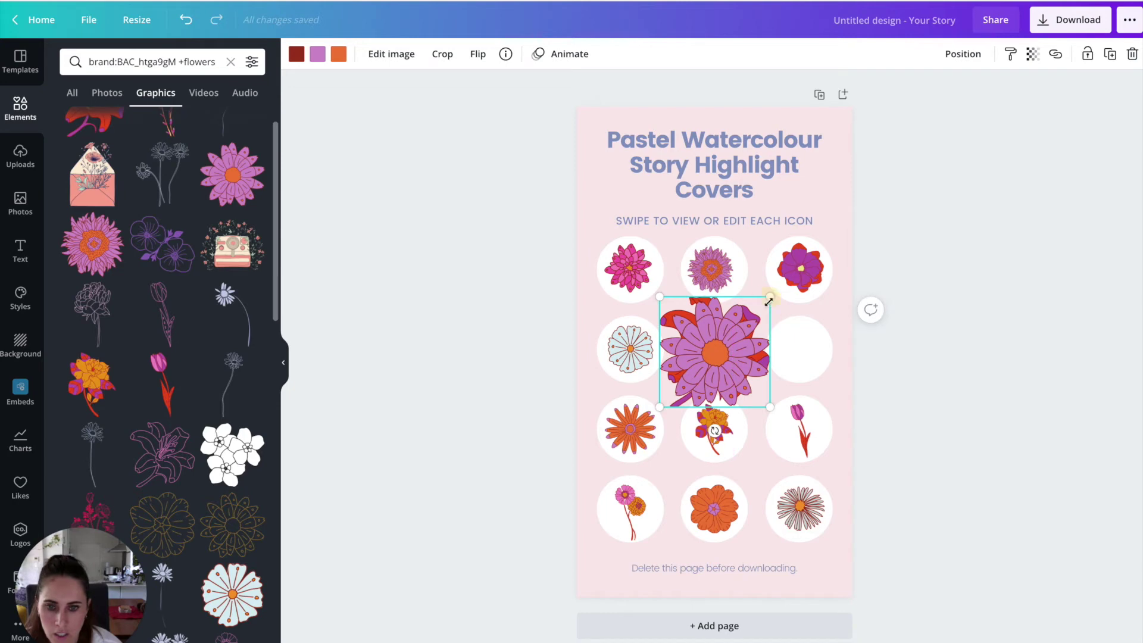
{"action": "left_click_drag", "start_coordinate": [769, 302], "coordinate": [802, 356]}
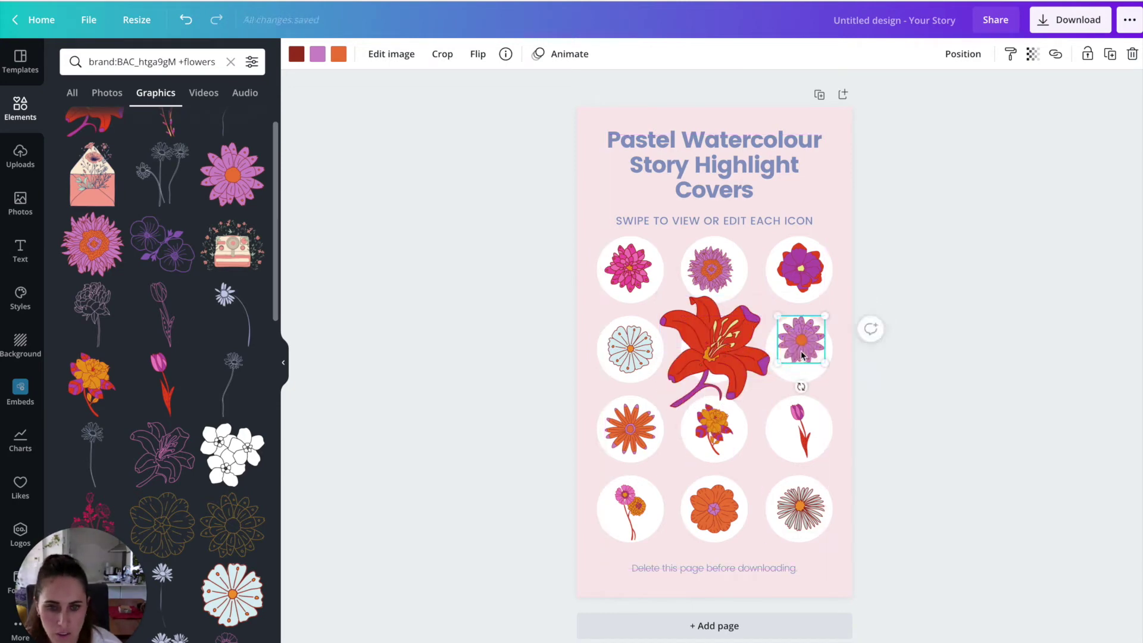
{"action": "left_click", "coordinate": [713, 360]}
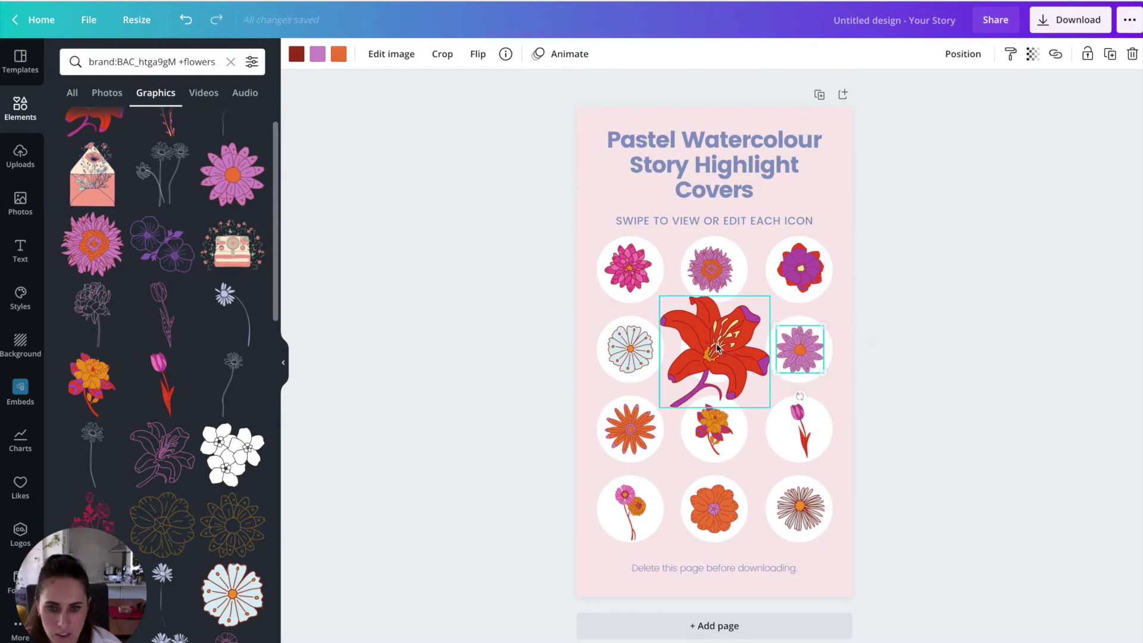
{"action": "left_click_drag", "start_coordinate": [769, 296], "coordinate": [715, 354]}
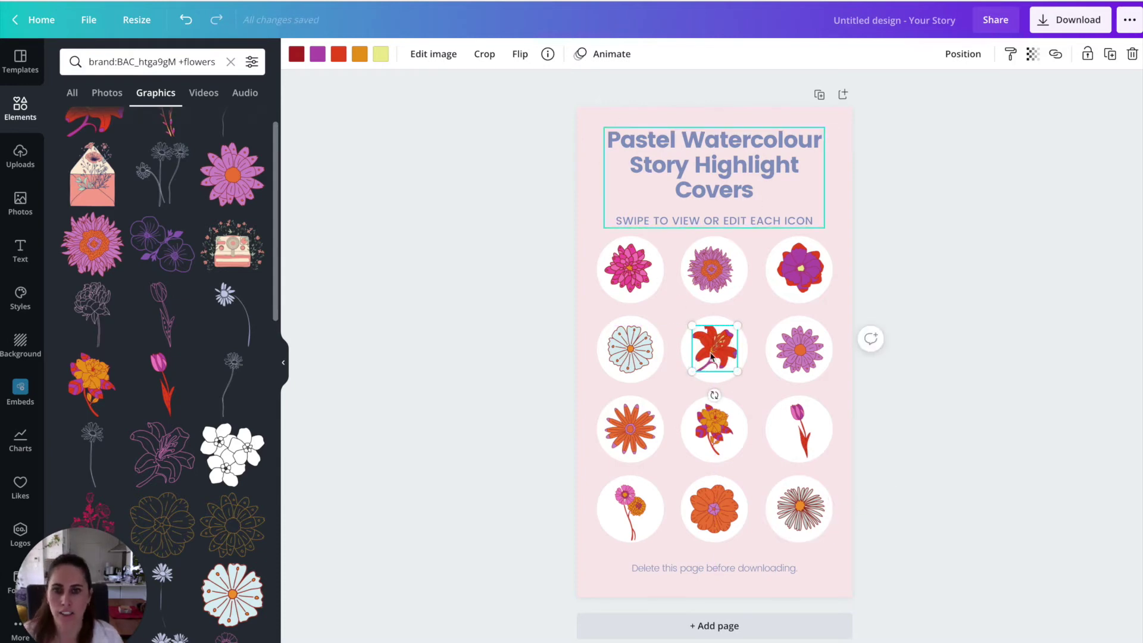
{"action": "left_click", "coordinate": [868, 461]}
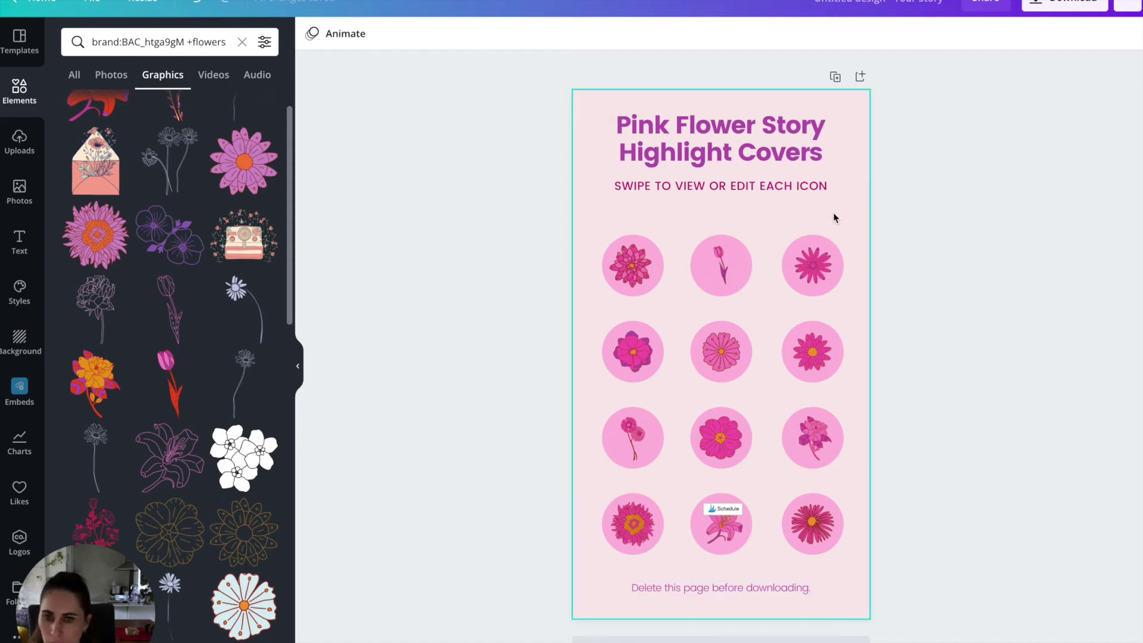
Bring up the Pastel Watercolour Highlight Covers template pages again
{"action": "left_click", "coordinate": [18, 43]}
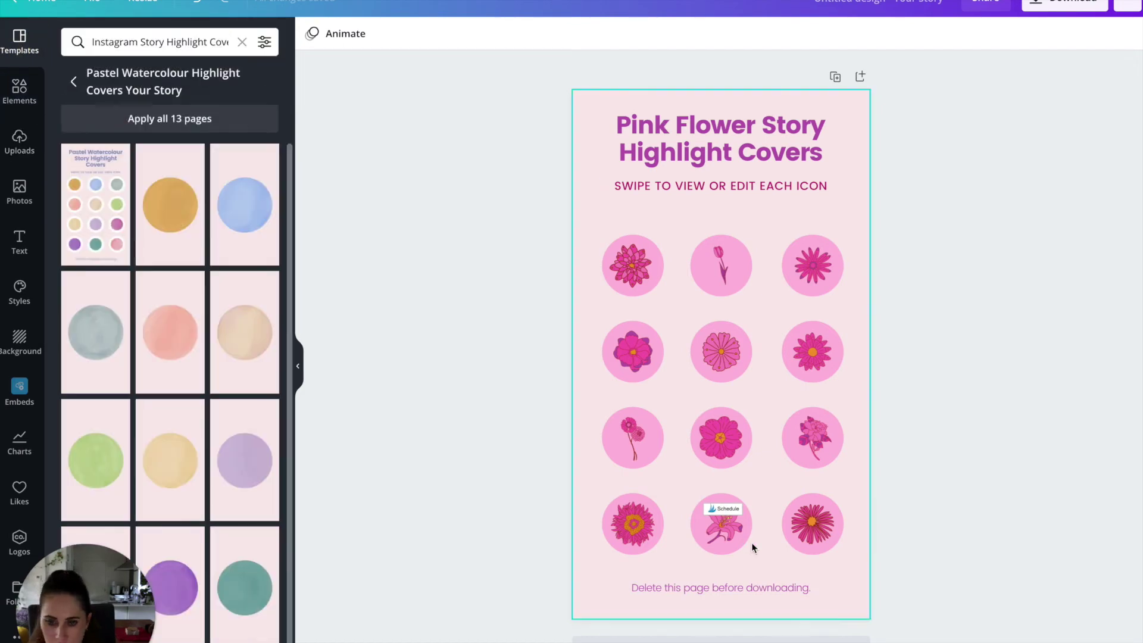
Apply the orange watercolour circle template page as page 2
{"action": "scroll", "coordinate": [774, 628], "scroll_direction": "down", "scroll_amount": 5}
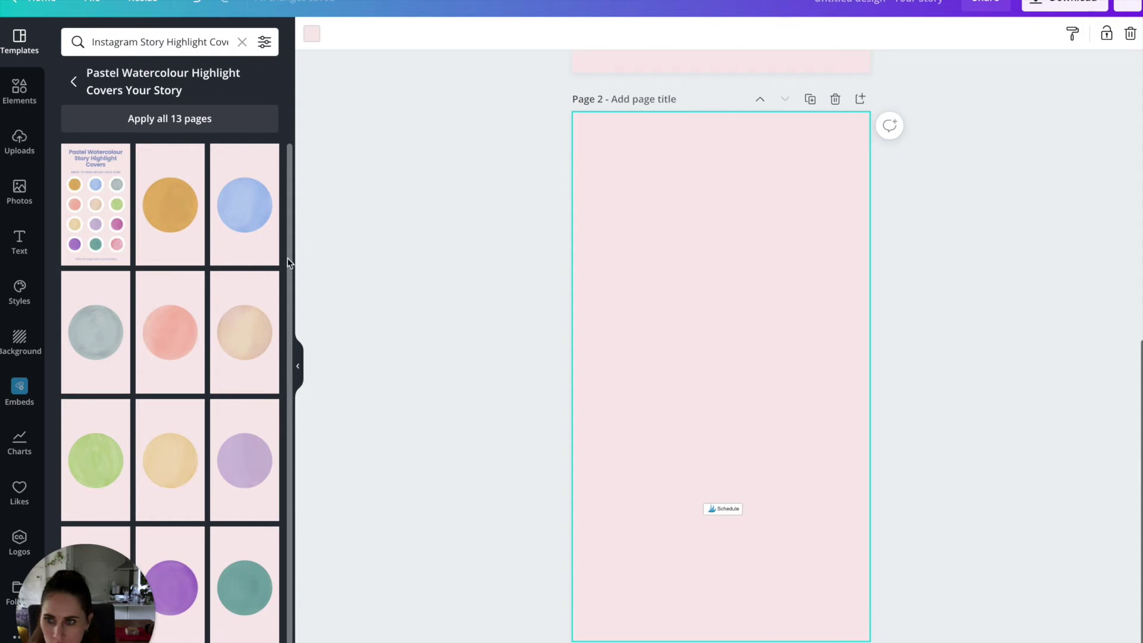
{"action": "left_click", "coordinate": [165, 192]}
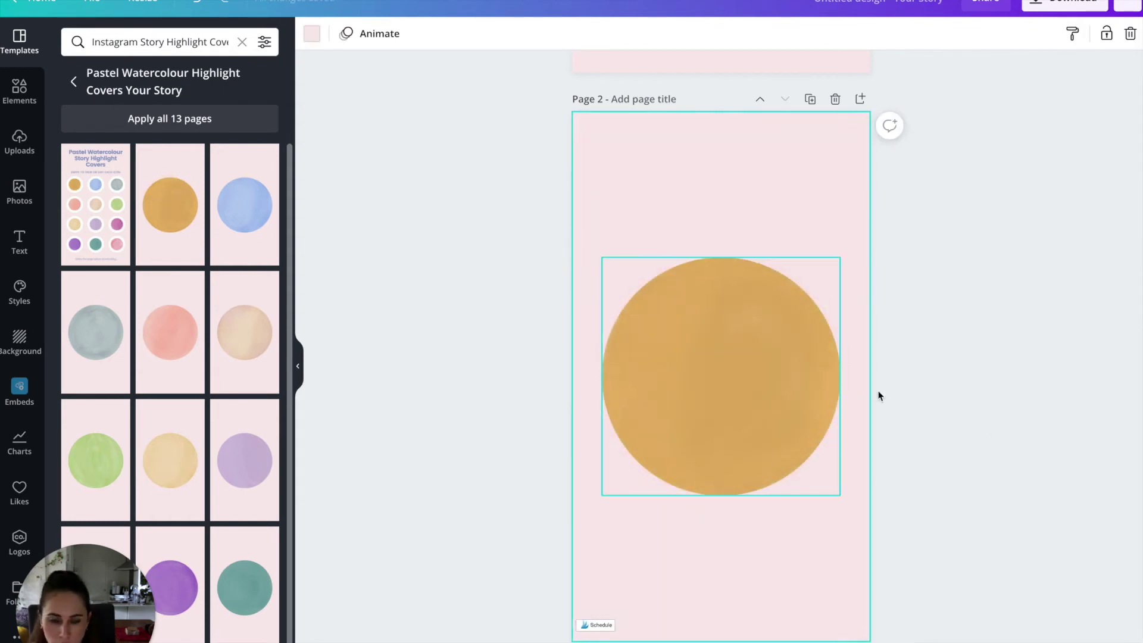
{"action": "scroll", "coordinate": [962, 412], "scroll_direction": "up", "scroll_amount": 8}
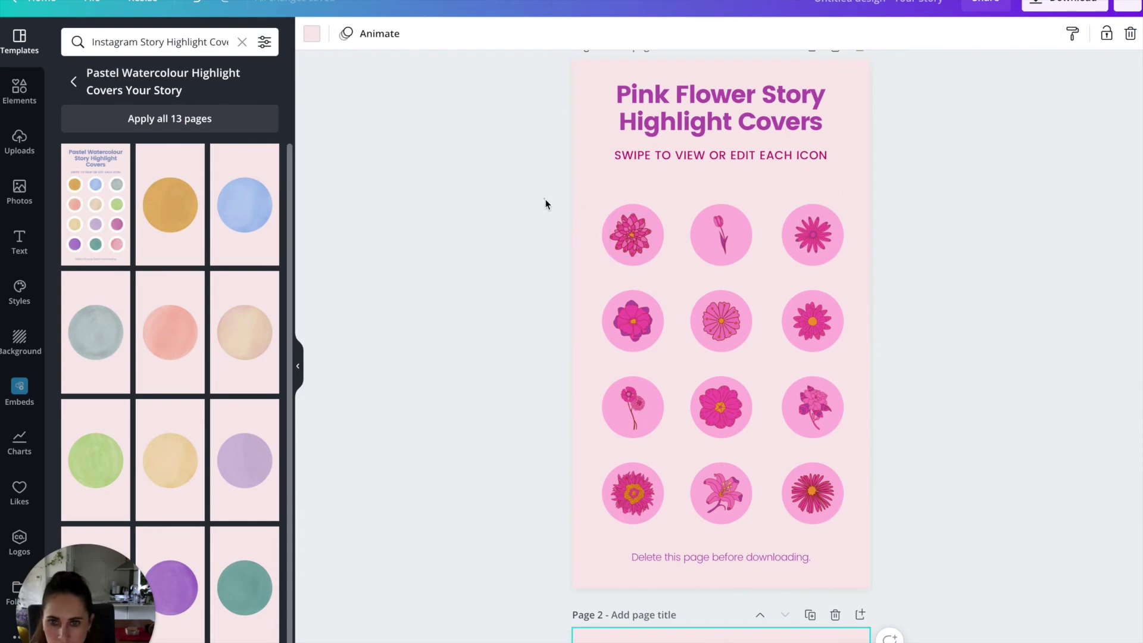
Copy the top-left flower icon onto page 2 and enlarge it over the circle
{"action": "left_click_drag", "start_coordinate": [544, 200], "coordinate": [660, 272]}
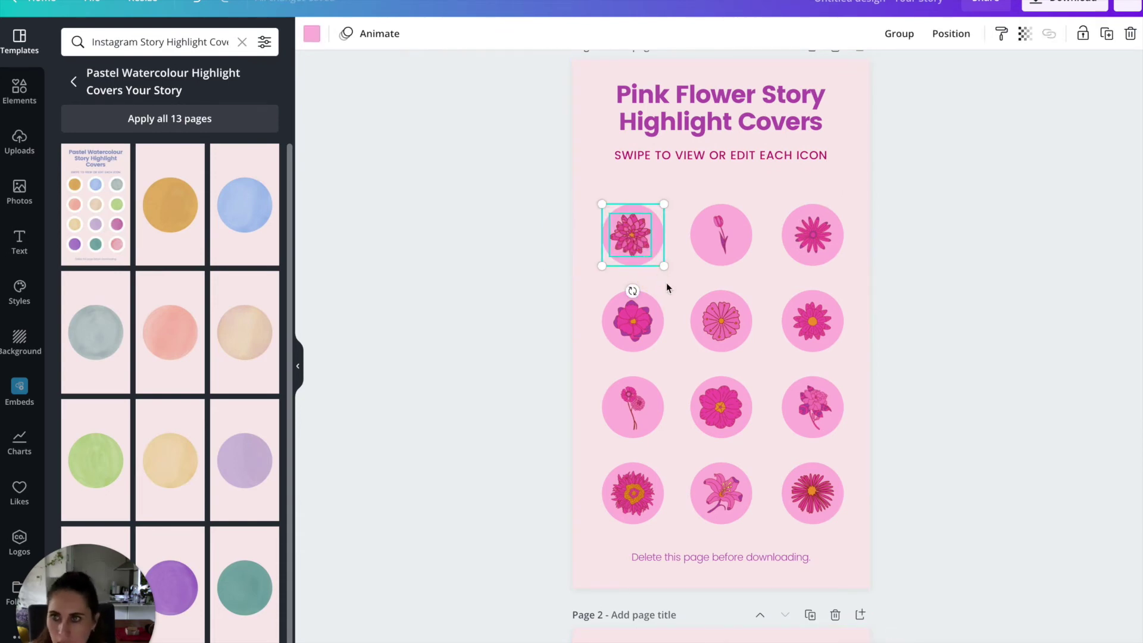
{"action": "scroll", "coordinate": [695, 284], "scroll_direction": "down", "scroll_amount": 7}
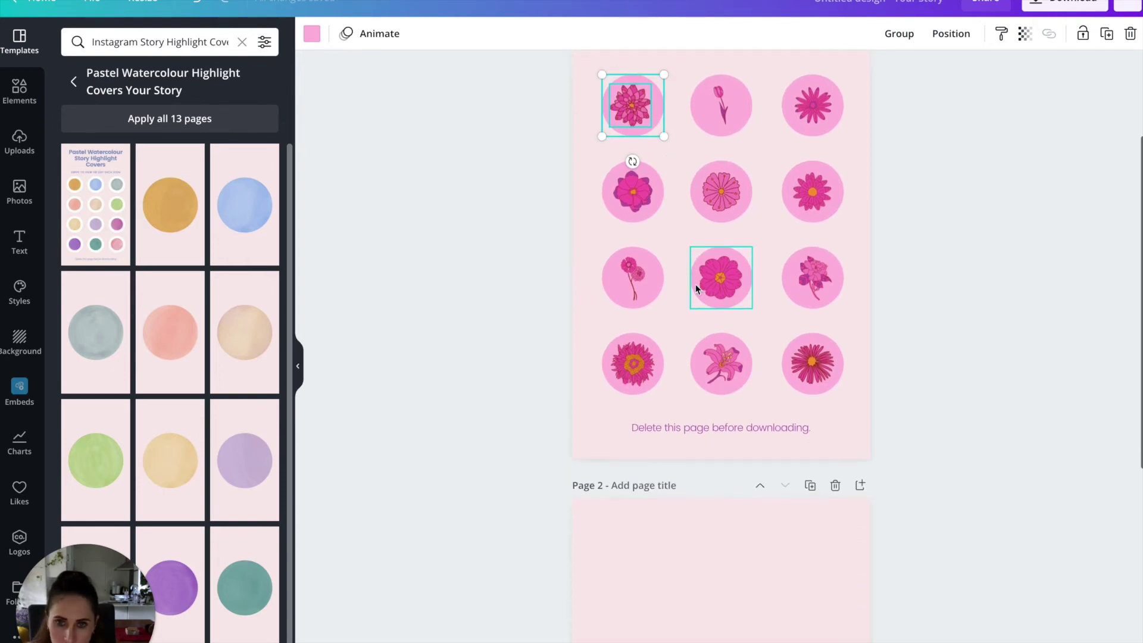
{"action": "left_click", "coordinate": [797, 304]}
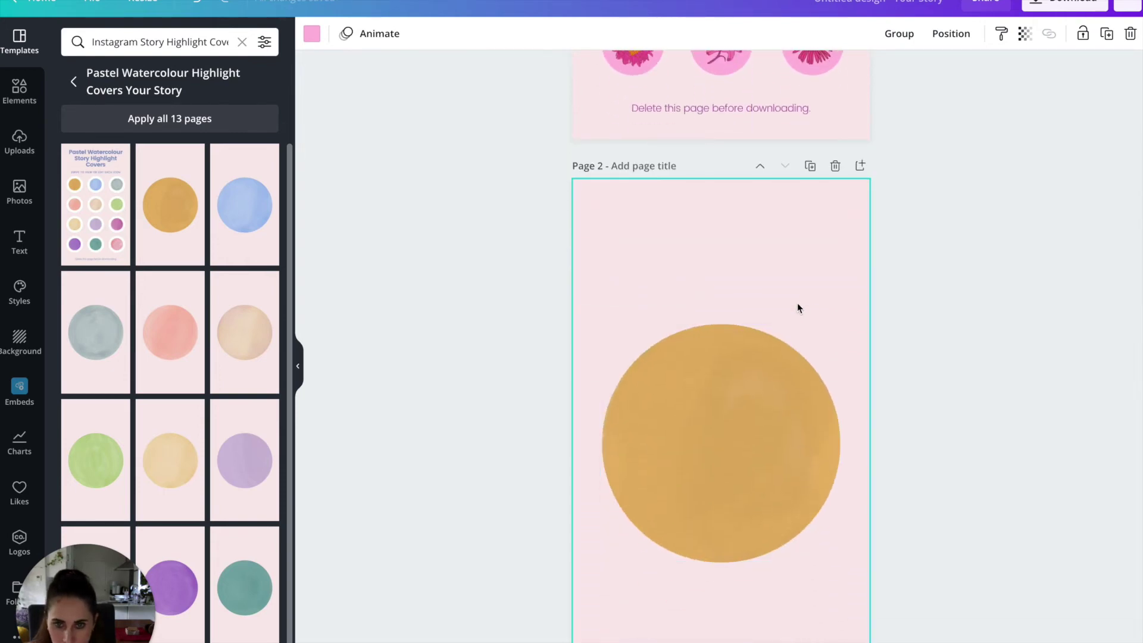
{"action": "key", "text": "ctrl+v"}
{"action": "left_click_drag", "start_coordinate": [664, 386], "coordinate": [846, 562]}
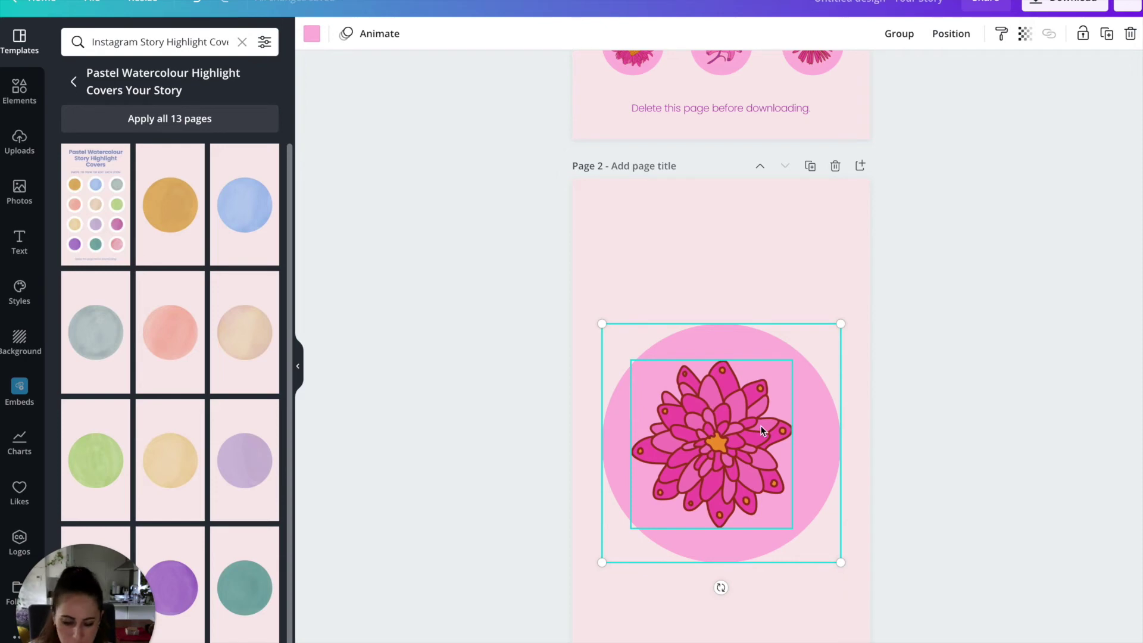
{"action": "key", "text": "Delete"}
{"action": "key", "text": "Delete"}
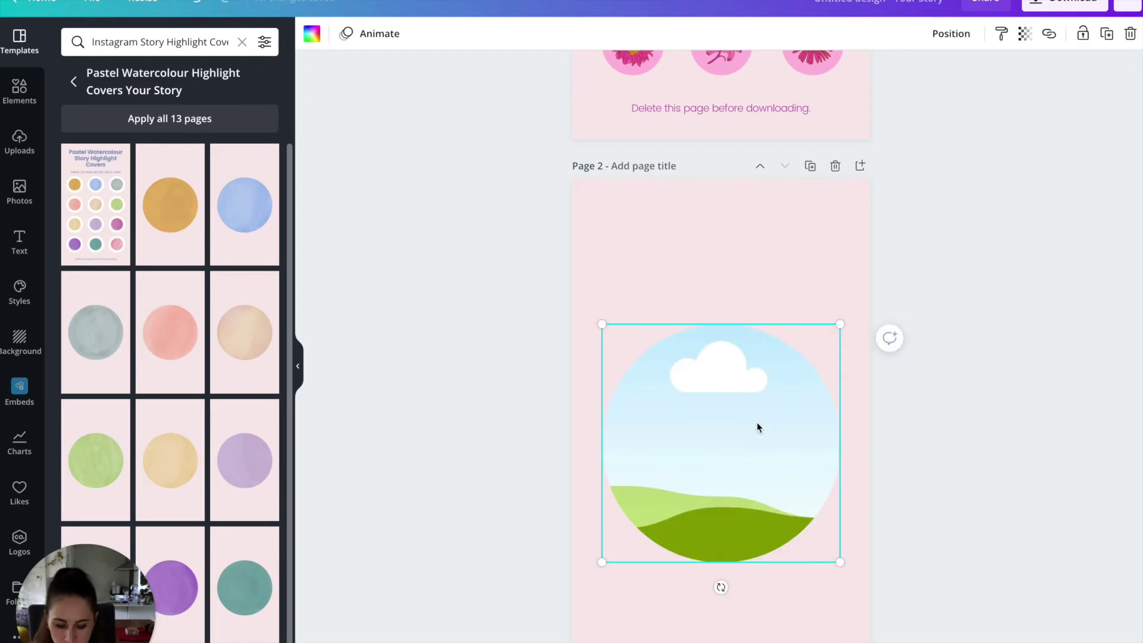
{"action": "key", "text": "Delete"}
{"action": "key", "text": "ctrl+v"}
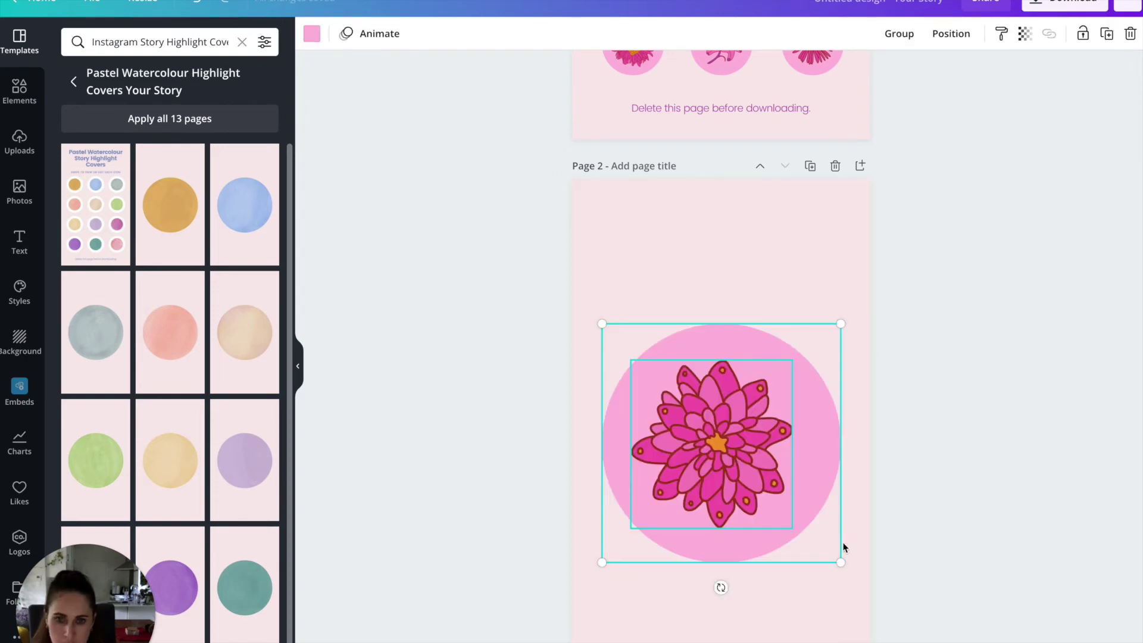
{"action": "left_click", "coordinate": [965, 453]}
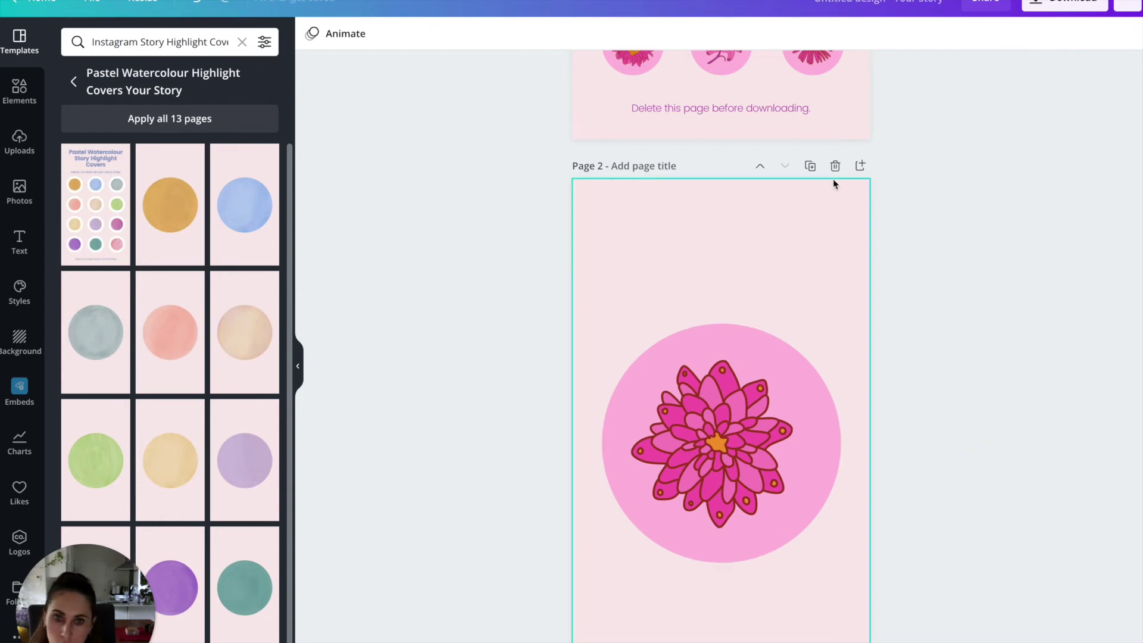
Duplicate page 2 as page 3 and paste the grid's tulip icon onto it
{"action": "left_click", "coordinate": [810, 167]}
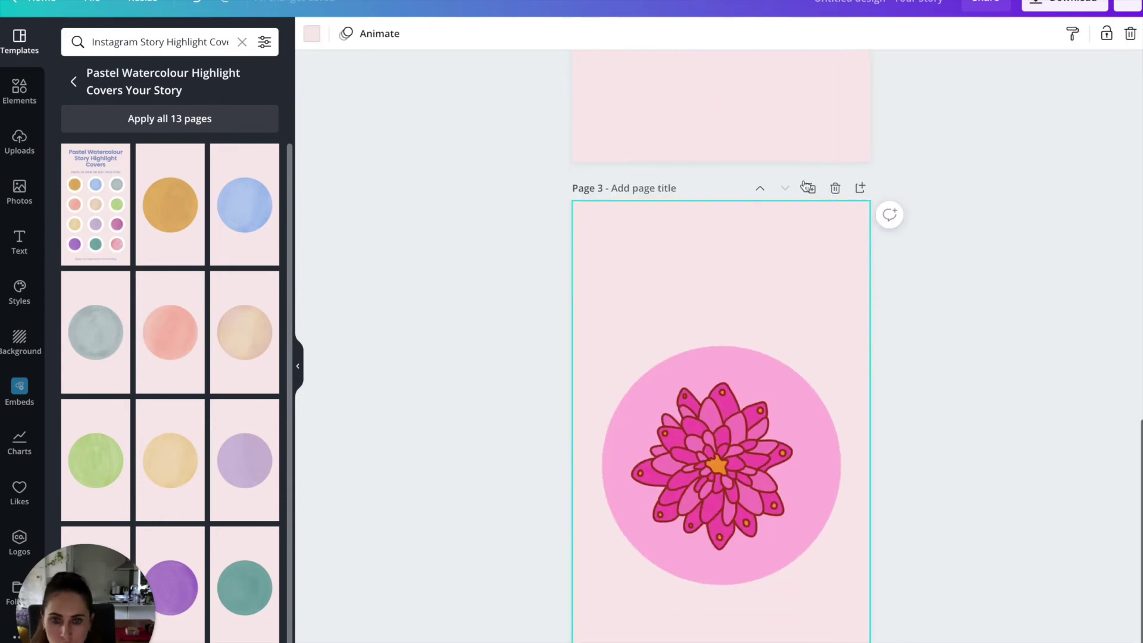
{"action": "scroll", "coordinate": [802, 449], "scroll_direction": "up", "scroll_amount": 14}
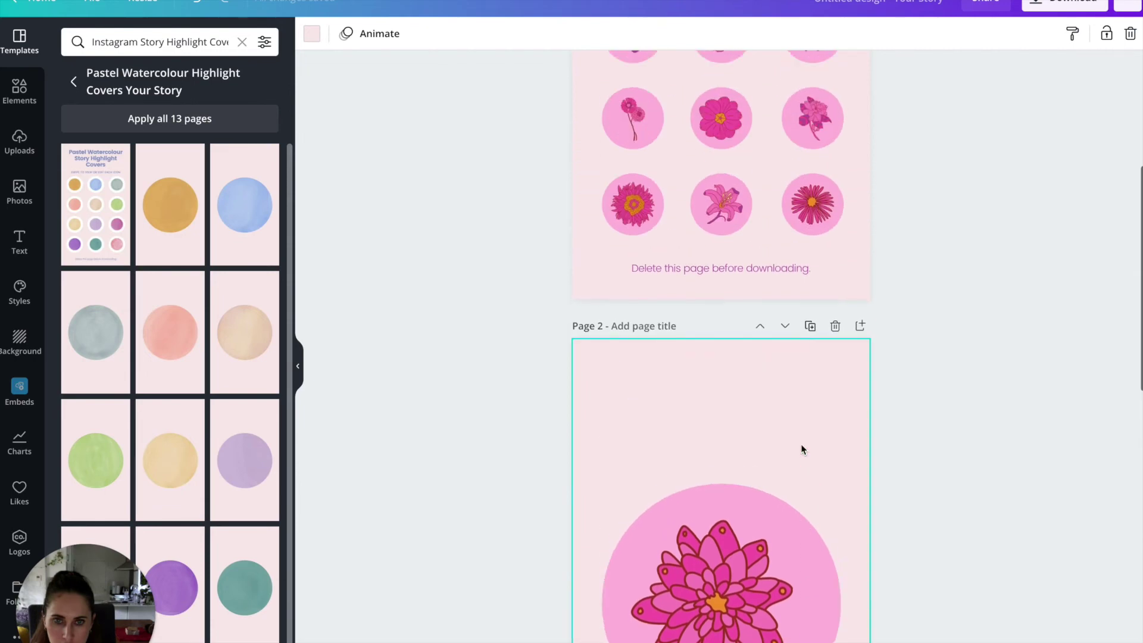
{"action": "left_click", "coordinate": [729, 224]}
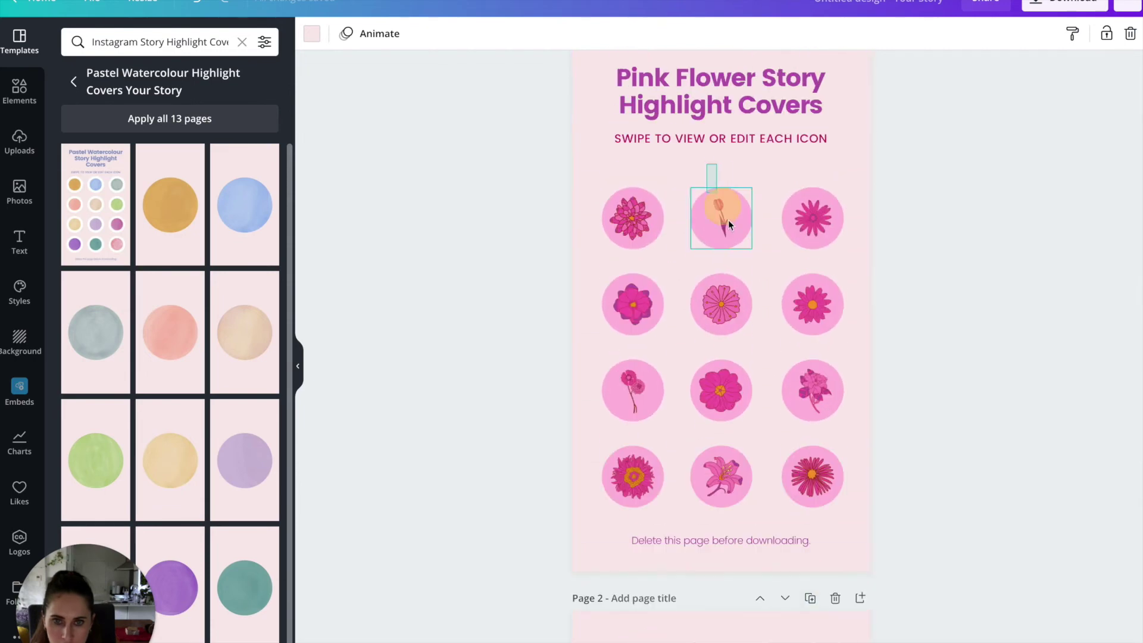
{"action": "left_click", "coordinate": [741, 252]}
{"action": "scroll", "coordinate": [745, 278], "scroll_direction": "down", "scroll_amount": 3}
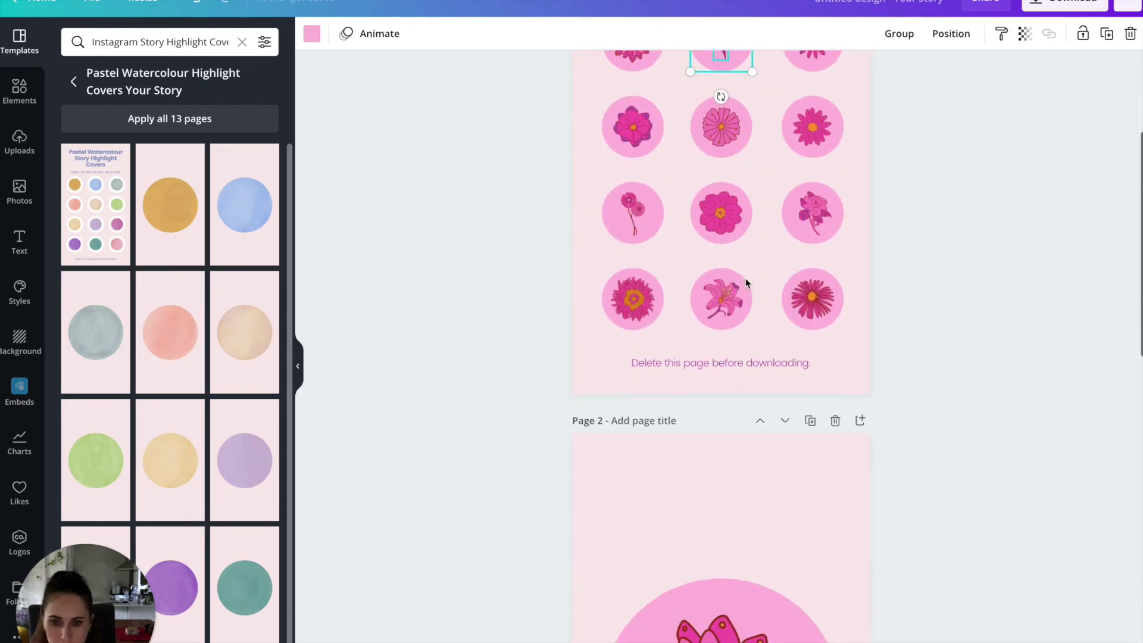
{"action": "scroll", "coordinate": [746, 277], "scroll_direction": "down", "scroll_amount": 13}
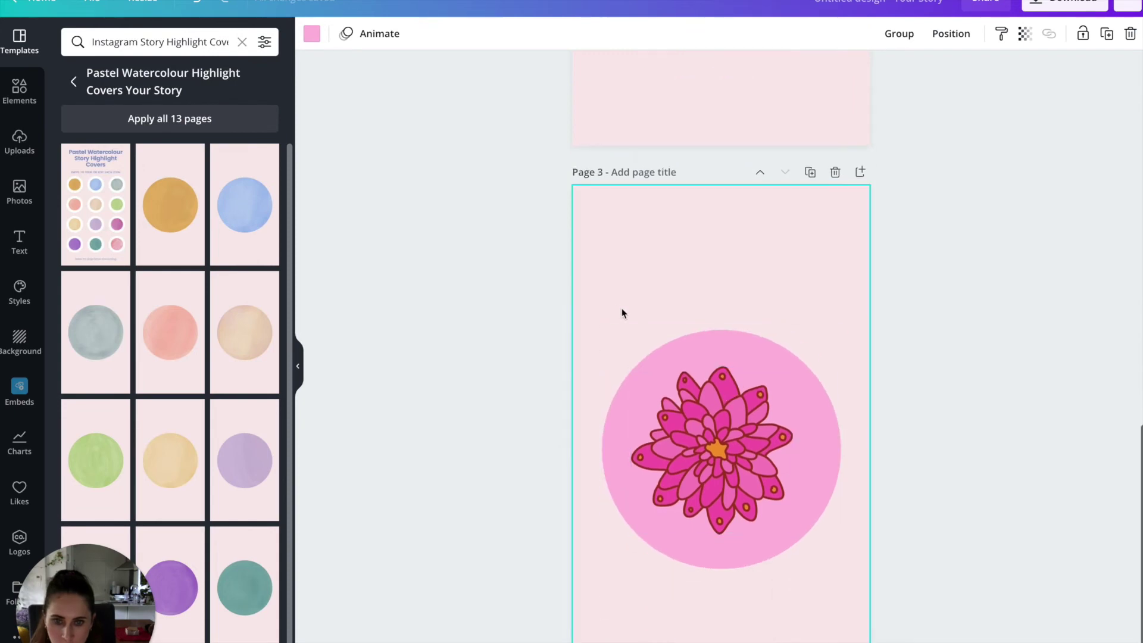
{"action": "key", "text": "ctrl+v"}
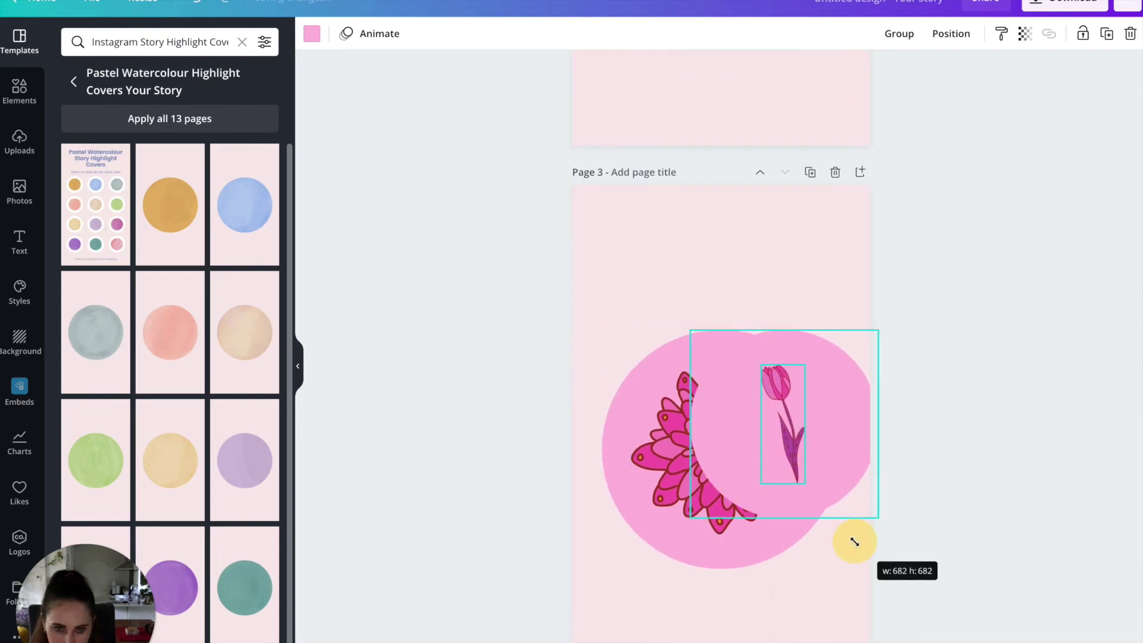
{"action": "left_click_drag", "start_coordinate": [801, 459], "coordinate": [713, 482]}
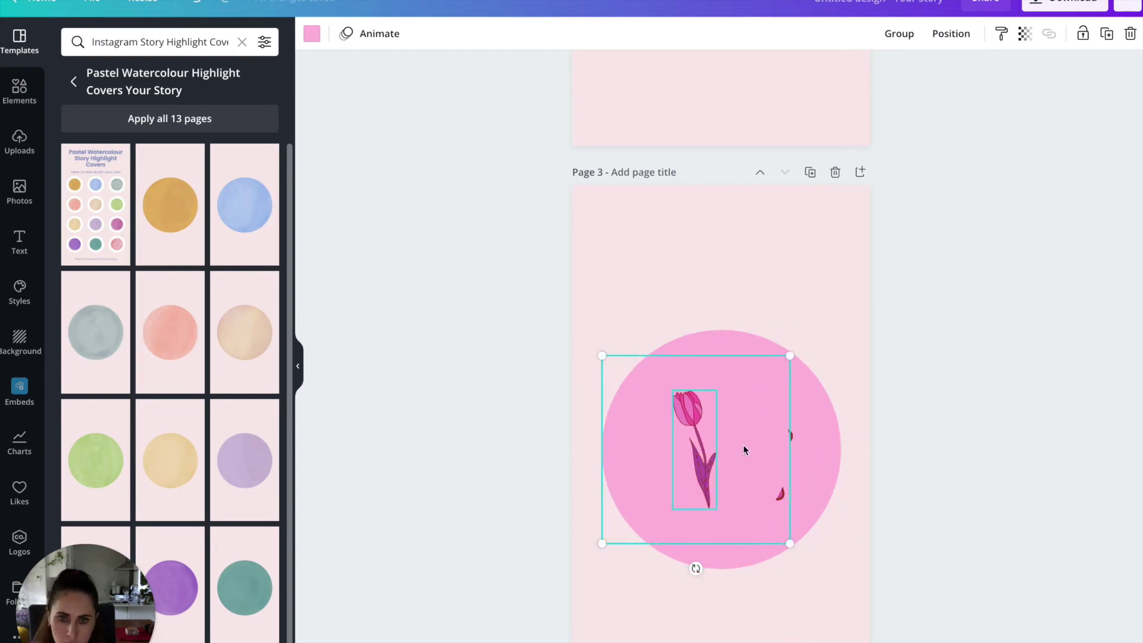
{"action": "left_click_drag", "start_coordinate": [719, 238], "coordinate": [718, 236]}
{"action": "left_click", "coordinate": [946, 292]}
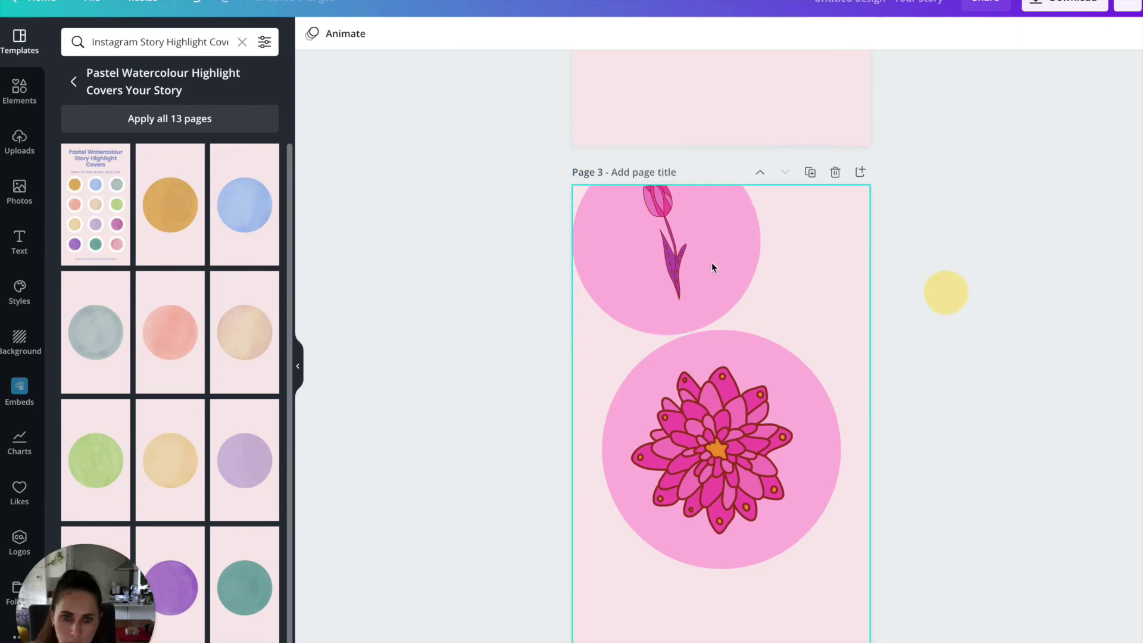
Remove the old flower and small pink circle, then enlarge and centre the tulip on the big circle
{"action": "left_click", "coordinate": [711, 252]}
{"action": "key", "text": "Escape"}
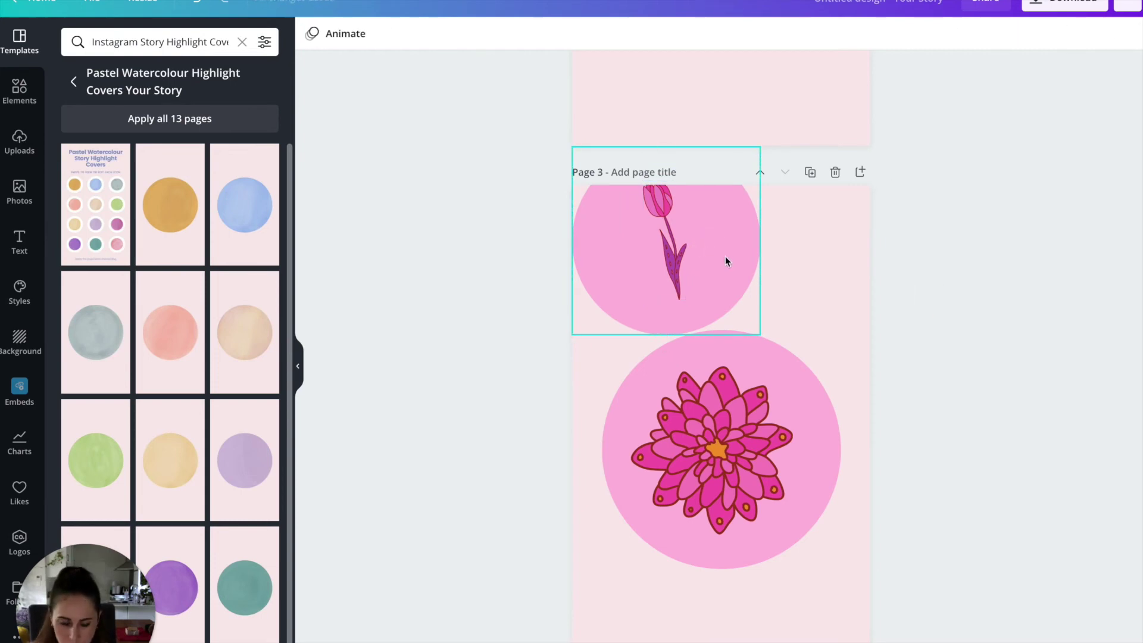
{"action": "left_click", "coordinate": [756, 239]}
{"action": "key", "text": "Delete"}
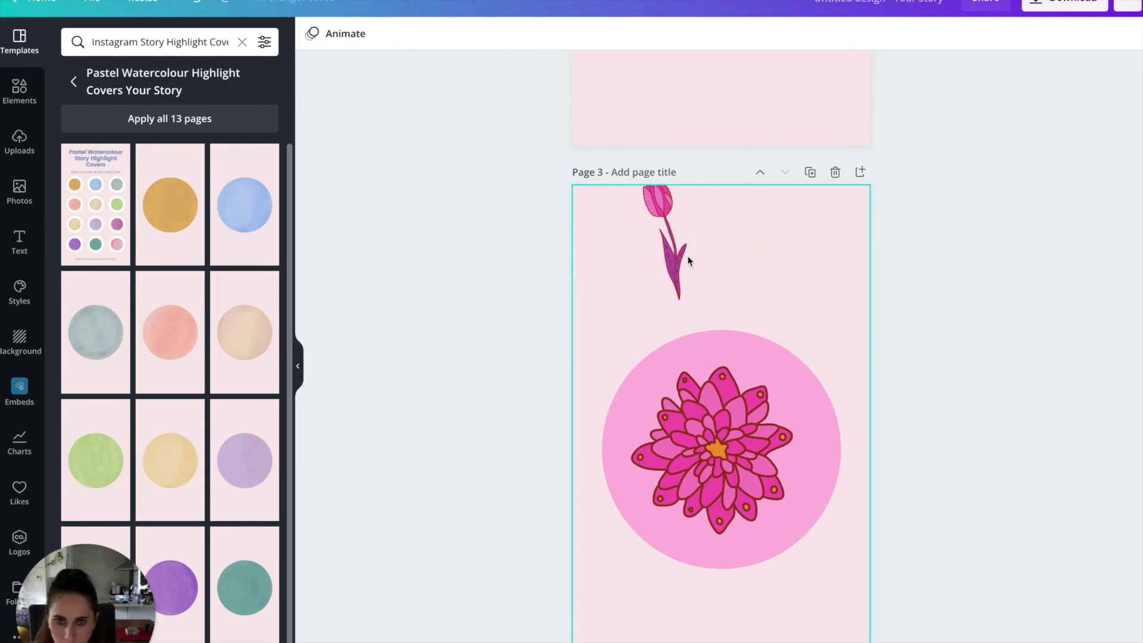
{"action": "left_click", "coordinate": [731, 468]}
{"action": "key", "text": "Delete"}
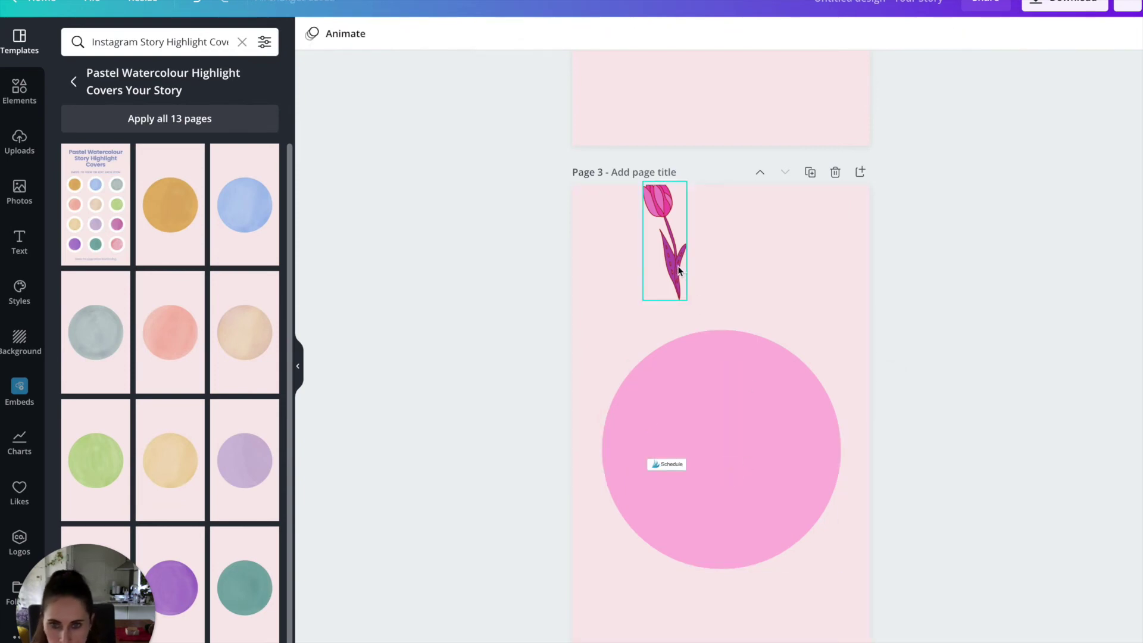
{"action": "left_click_drag", "start_coordinate": [679, 271], "coordinate": [736, 513]}
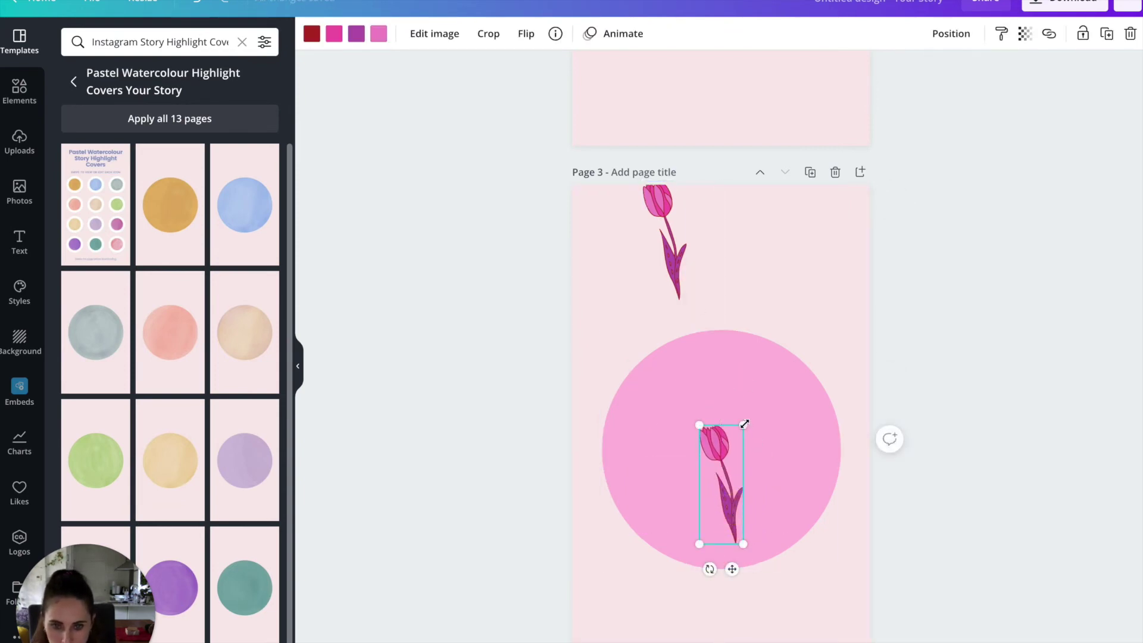
{"action": "left_click_drag", "start_coordinate": [744, 424], "coordinate": [768, 357]}
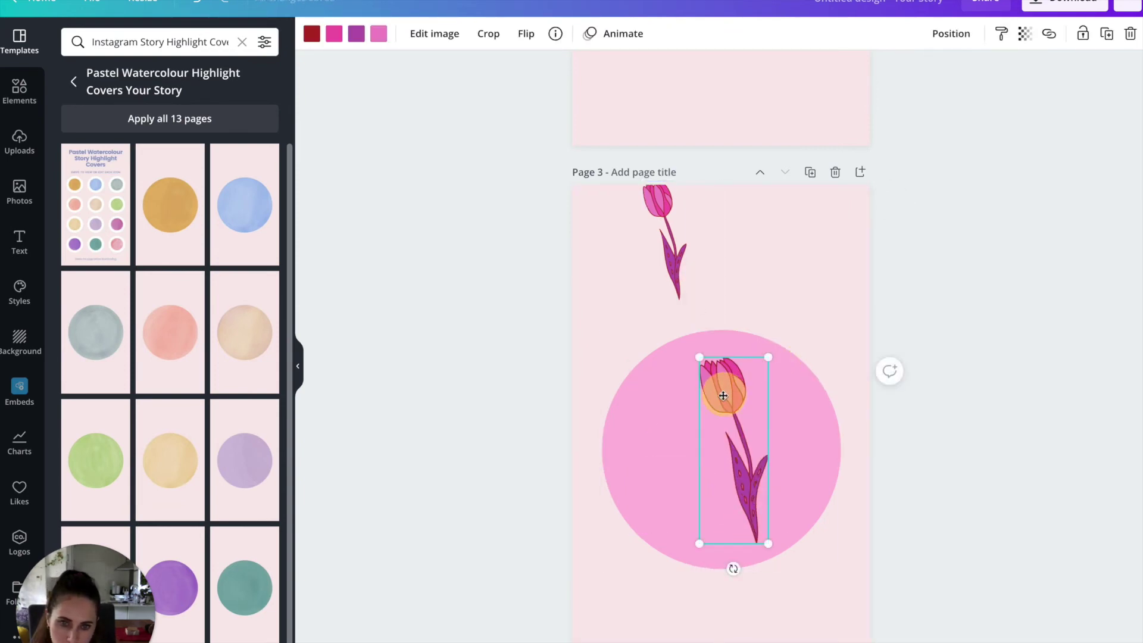
{"action": "left_click_drag", "start_coordinate": [724, 396], "coordinate": [701, 405]}
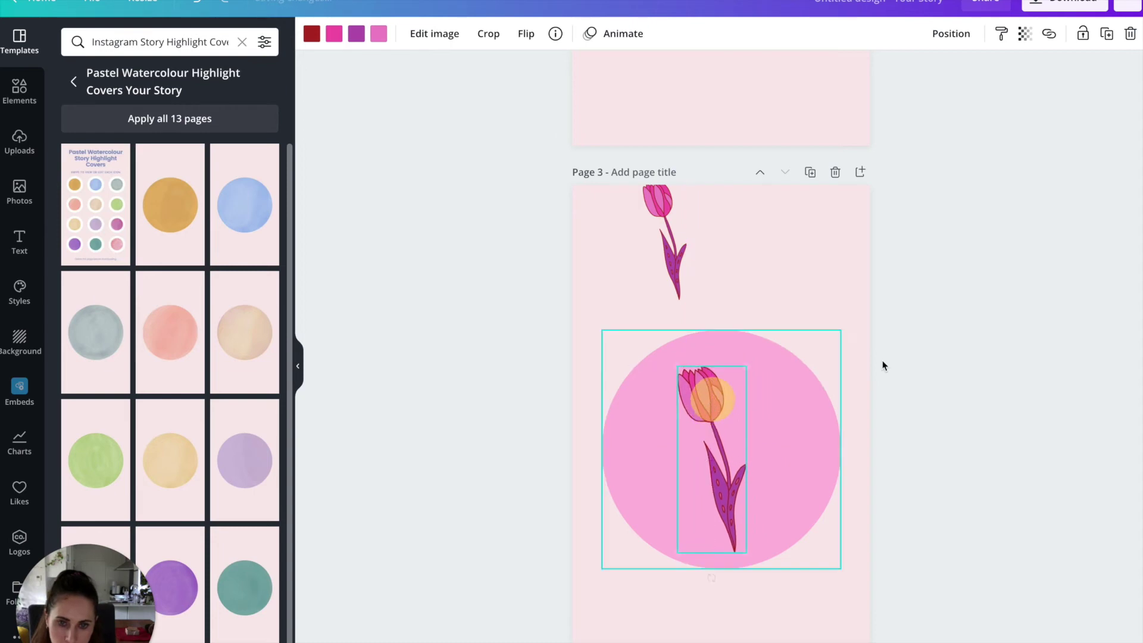
{"action": "left_click", "coordinate": [929, 348]}
Delete the leftover small tulip and duplicate page 3 as page 4
{"action": "scroll", "coordinate": [774, 405], "scroll_direction": "up", "scroll_amount": 2}
{"action": "left_click", "coordinate": [670, 355]}
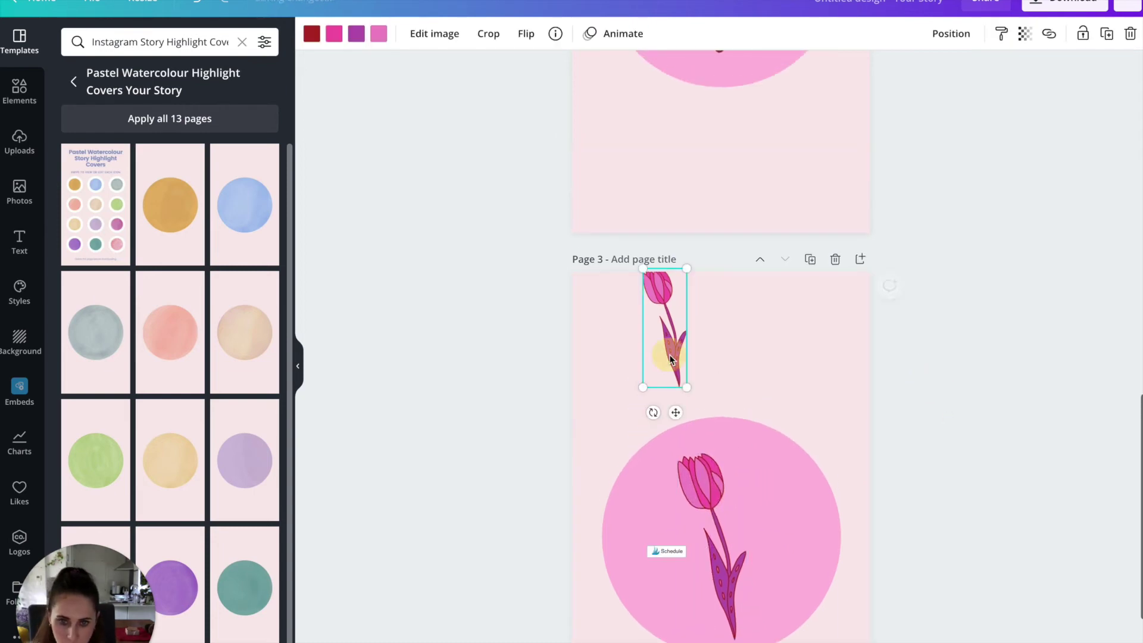
{"action": "key", "text": "Delete"}
{"action": "scroll", "coordinate": [764, 406], "scroll_direction": "up", "scroll_amount": 10}
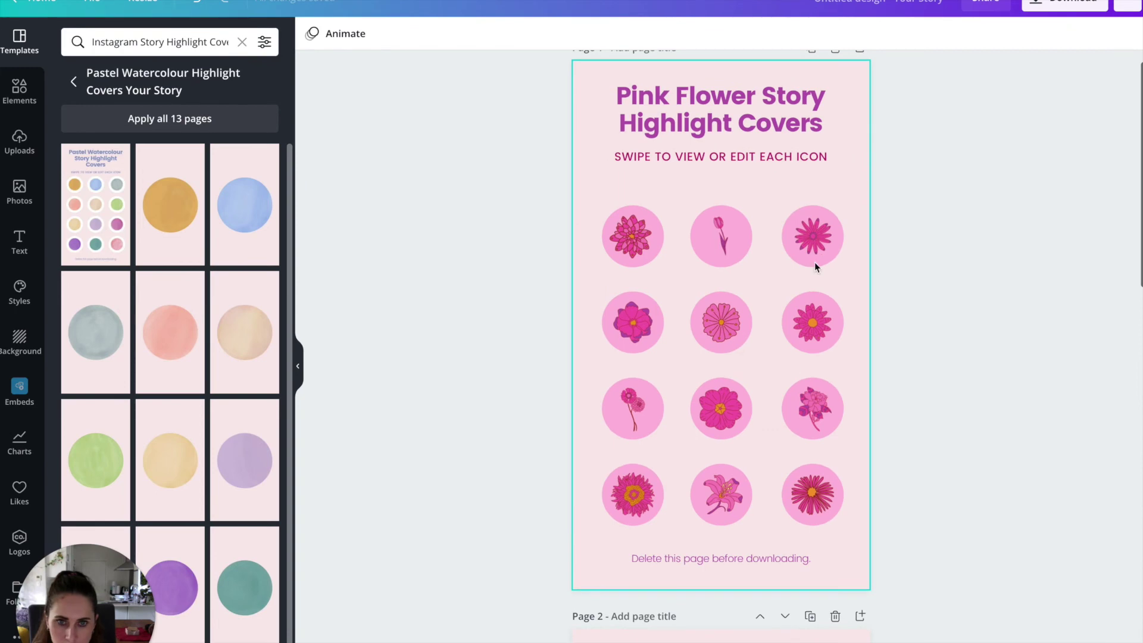
{"action": "left_click", "coordinate": [814, 241]}
{"action": "scroll", "coordinate": [772, 455], "scroll_direction": "down", "scroll_amount": 10}
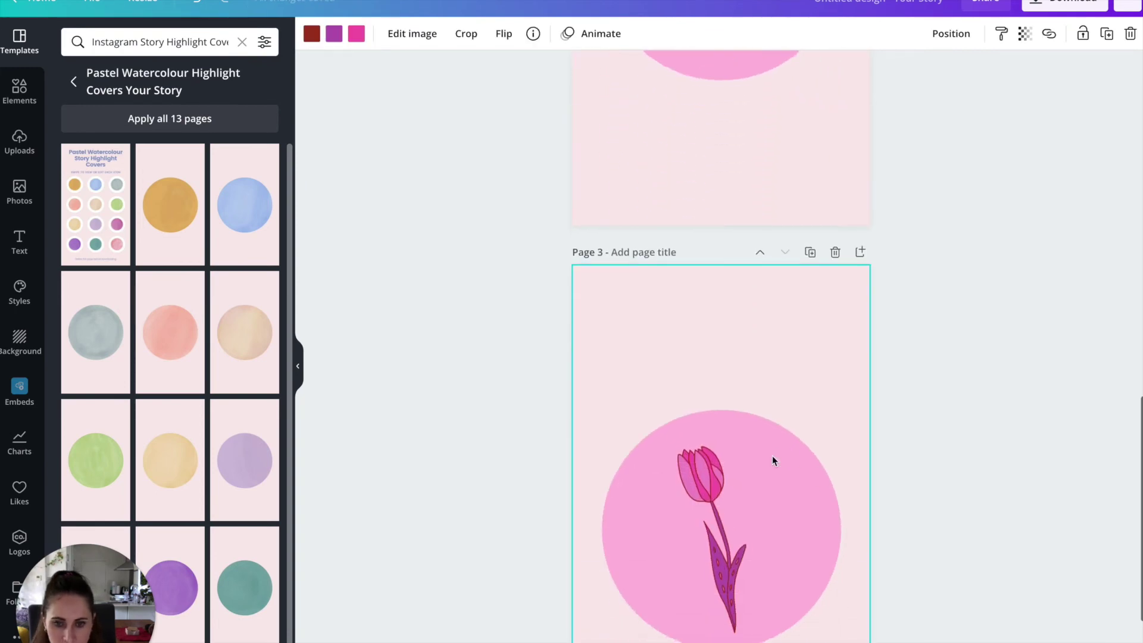
{"action": "scroll", "coordinate": [772, 456], "scroll_direction": "down", "scroll_amount": 2}
{"action": "left_click", "coordinate": [810, 138]}
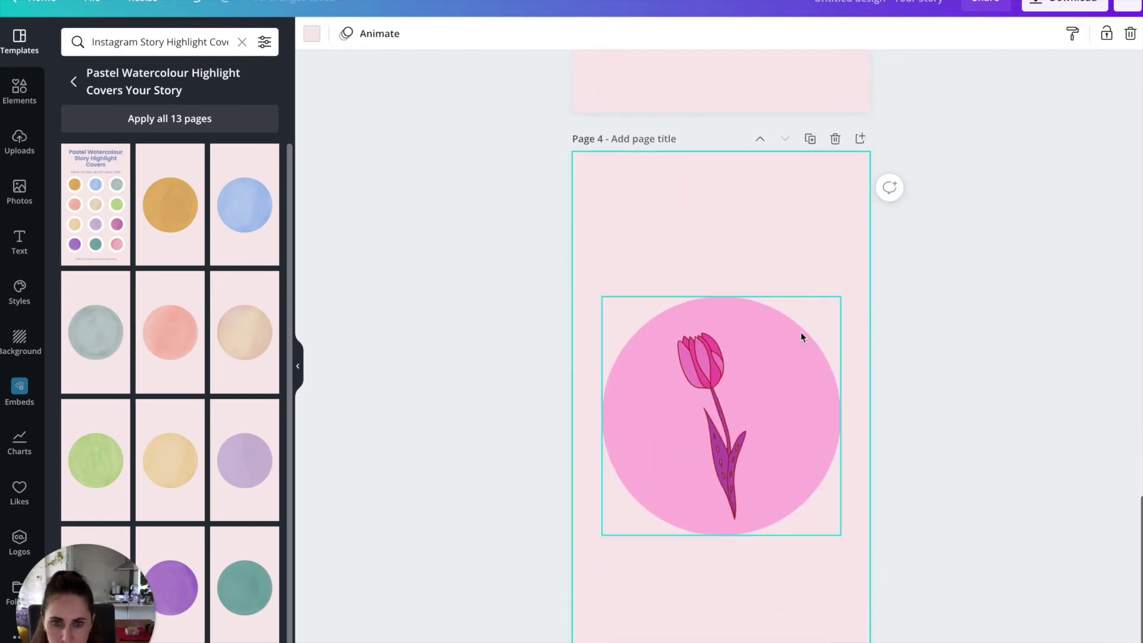
Replace the tulip on page 4 with the copied daisy, enlarged and centred on the pink circle
{"action": "left_click", "coordinate": [720, 392]}
{"action": "key", "text": "Delete"}
{"action": "key", "text": "ctrl+v"}
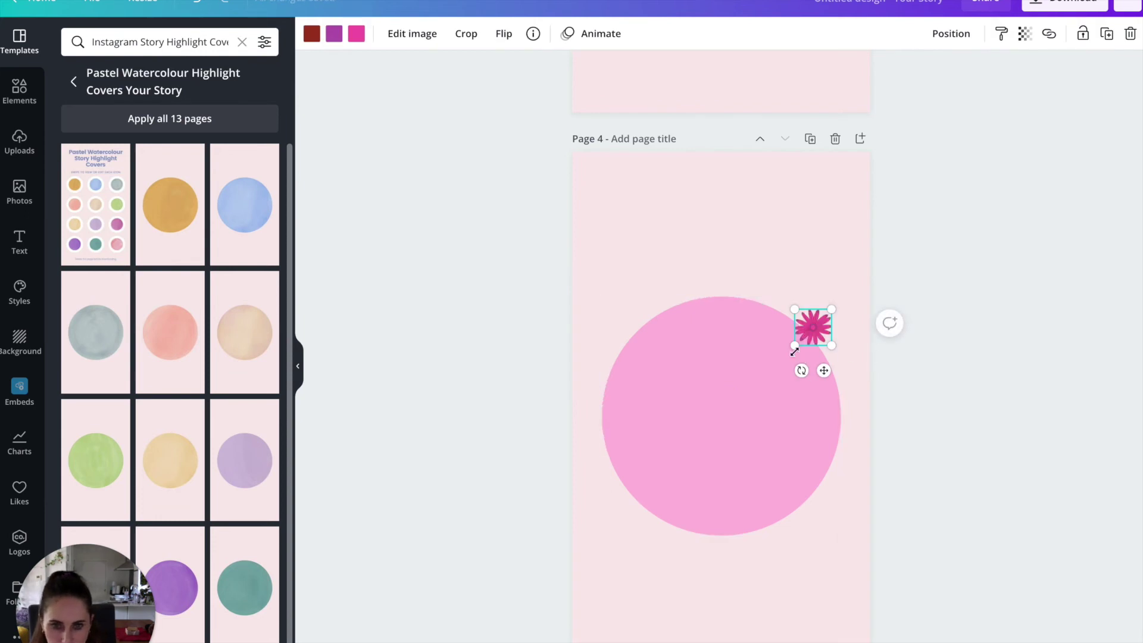
{"action": "left_click_drag", "start_coordinate": [795, 347], "coordinate": [671, 465]}
{"action": "left_click_drag", "start_coordinate": [787, 392], "coordinate": [766, 409]}
{"action": "left_click", "coordinate": [1006, 258]}
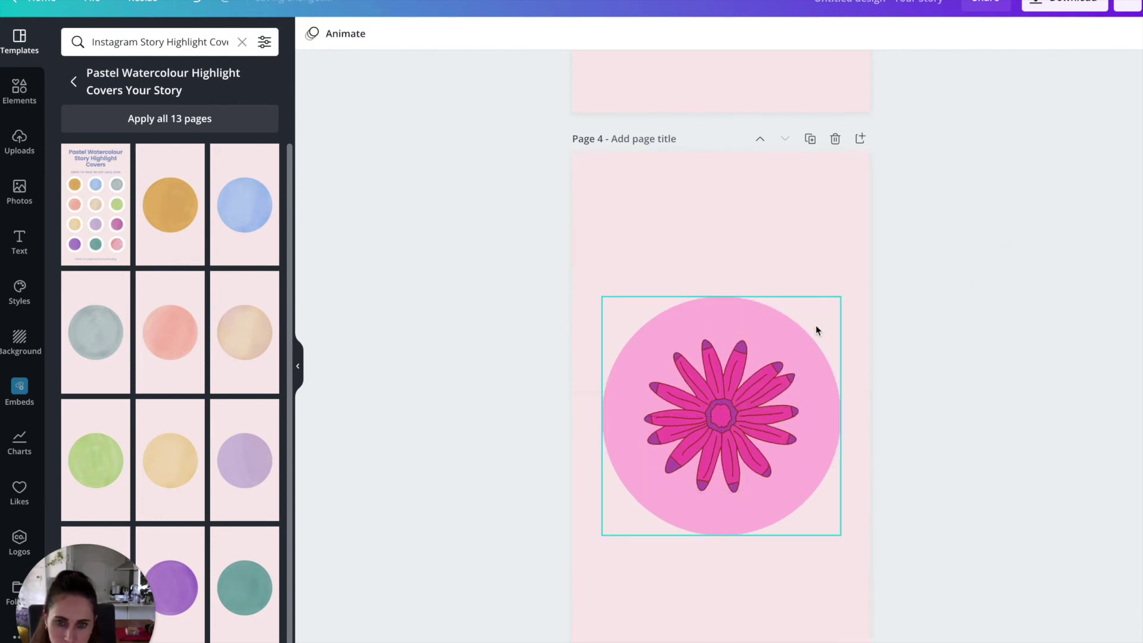
Check the row 2, column 1 flower on the overview page, then return to page 4
{"action": "scroll", "coordinate": [816, 327], "scroll_direction": "up", "scroll_amount": 20}
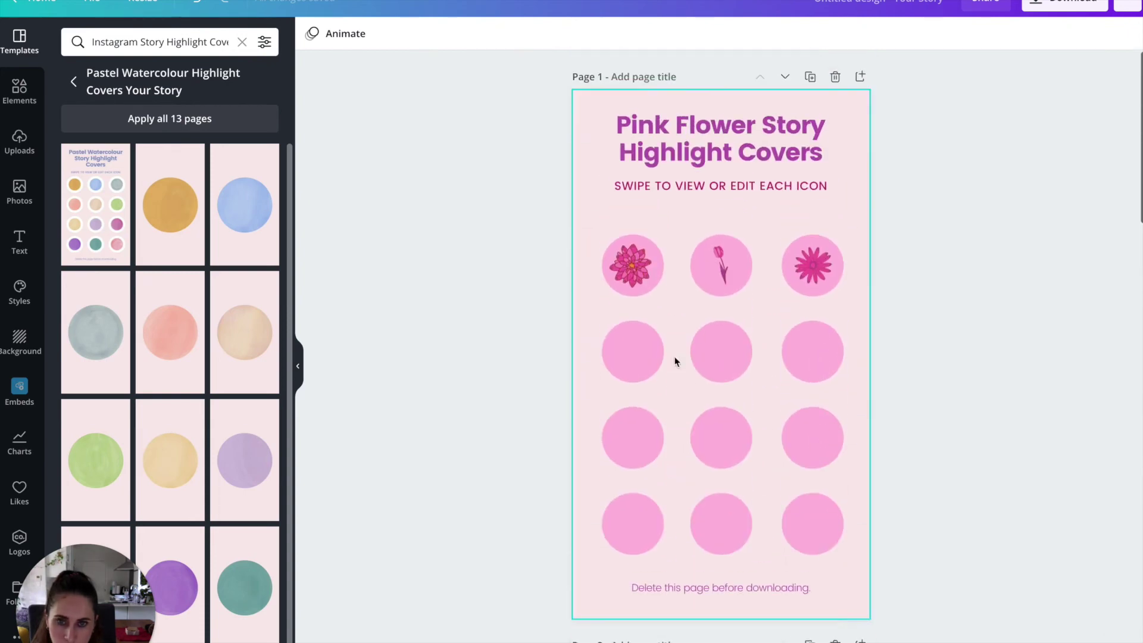
{"action": "left_click", "coordinate": [640, 353]}
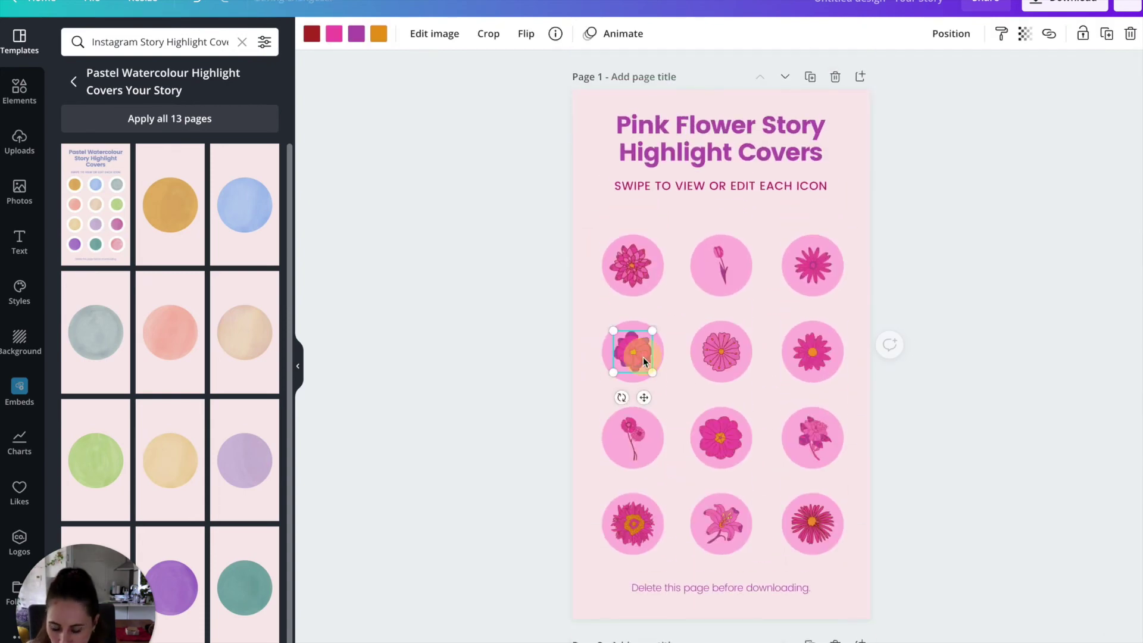
{"action": "scroll", "coordinate": [824, 419], "scroll_direction": "down", "scroll_amount": 13}
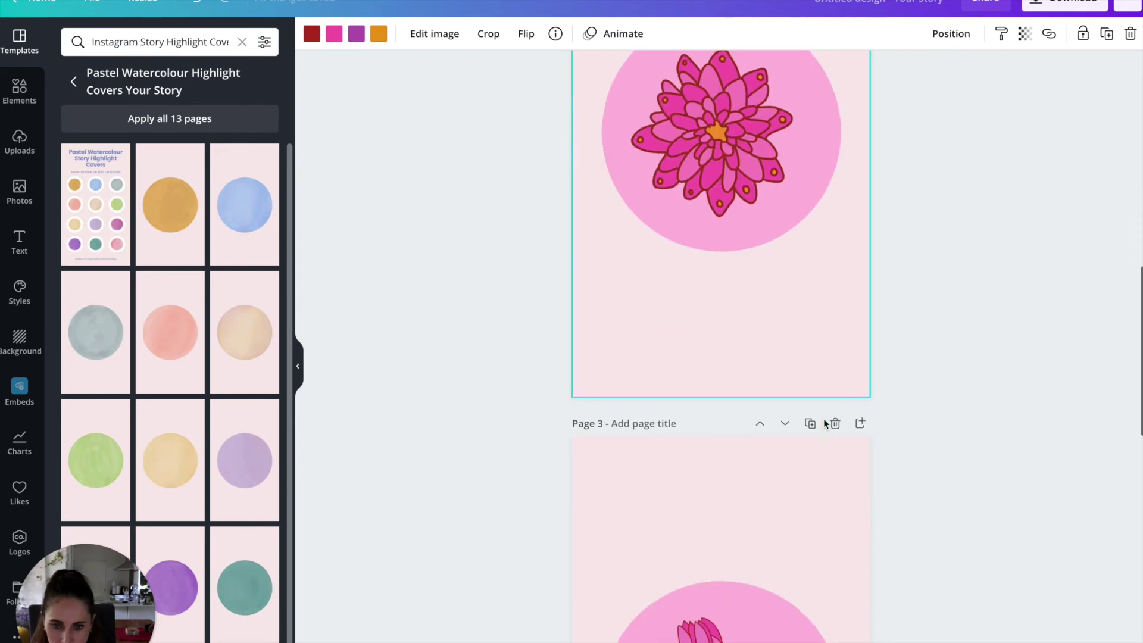
{"action": "scroll", "coordinate": [823, 419], "scroll_direction": "down", "scroll_amount": 10}
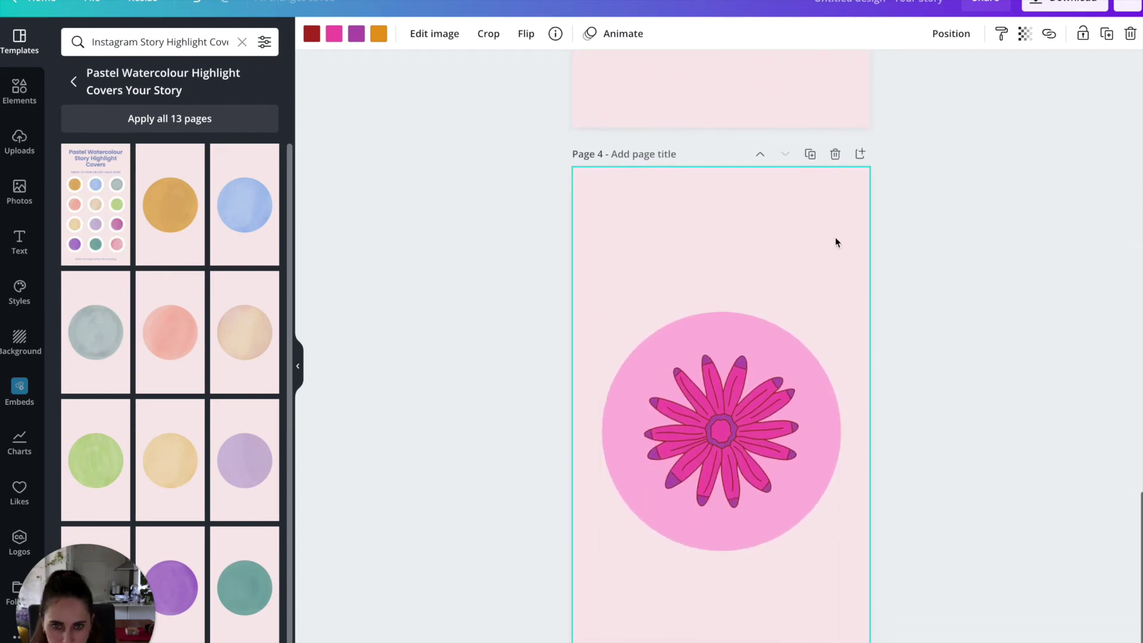
Duplicate page 4 and swap its daisy for the pink flower, enlarged to fill the circle
{"action": "left_click", "coordinate": [810, 154]}
{"action": "left_click", "coordinate": [727, 486]}
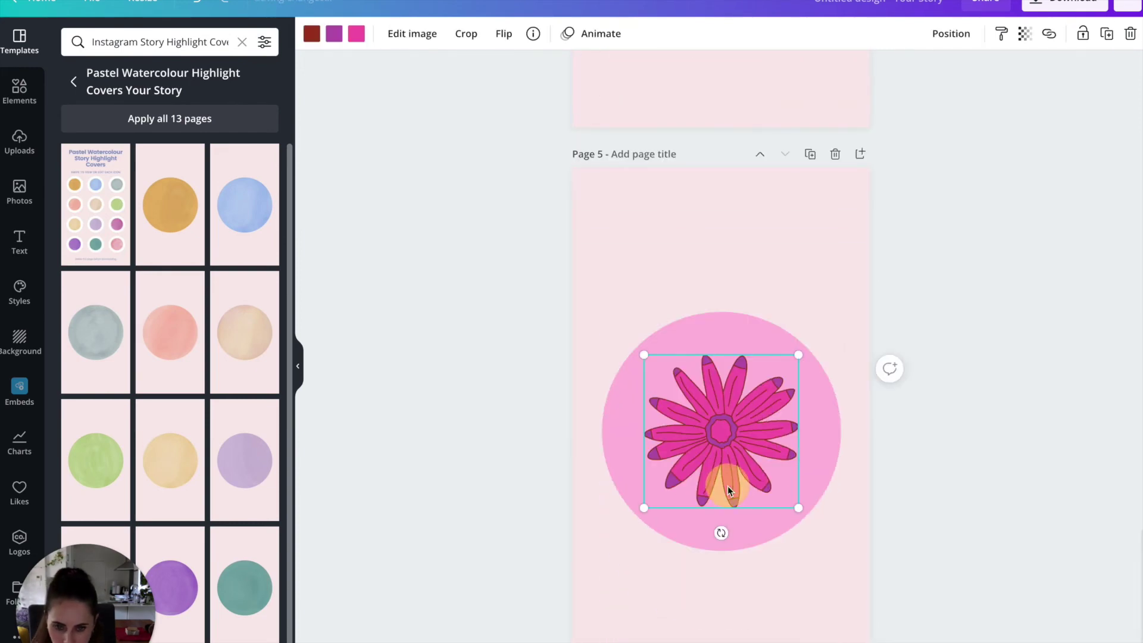
{"action": "key", "text": "Delete"}
{"action": "key", "text": "ctrl+v"}
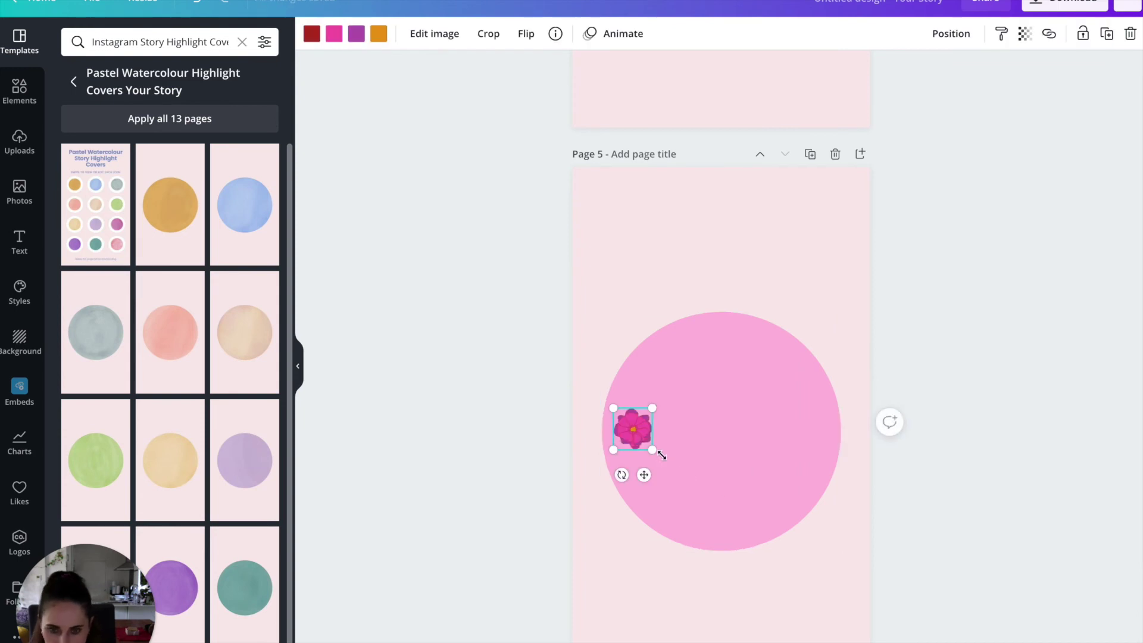
{"action": "left_click_drag", "start_coordinate": [661, 455], "coordinate": [799, 559]}
{"action": "left_click_drag", "start_coordinate": [743, 481], "coordinate": [771, 415]}
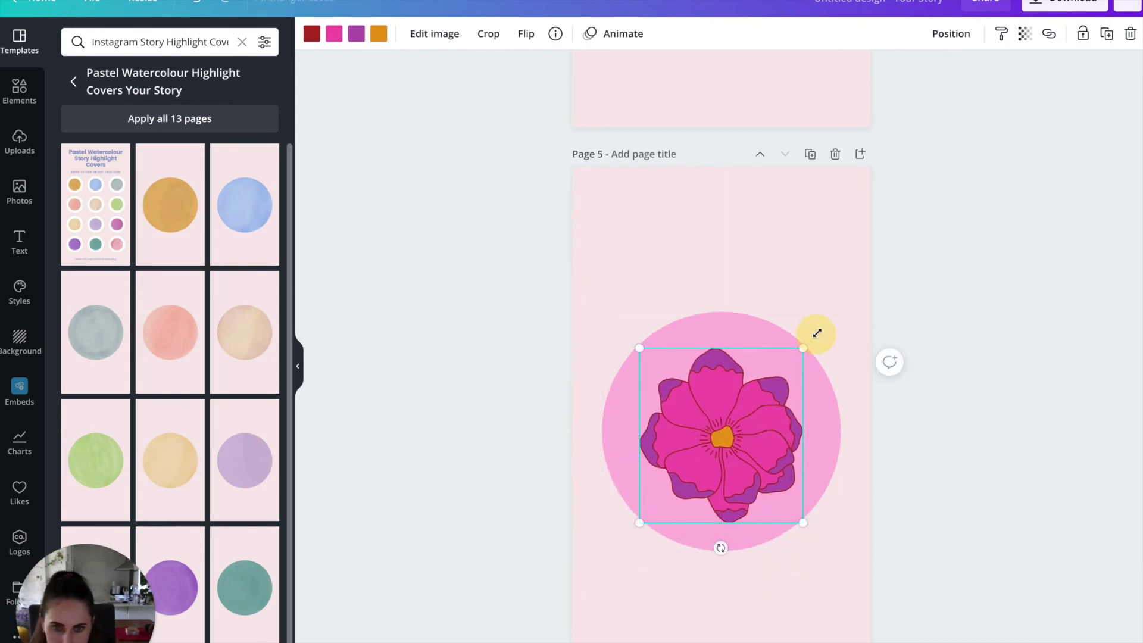
{"action": "left_click_drag", "start_coordinate": [817, 333], "coordinate": [819, 327]}
{"action": "left_click_drag", "start_coordinate": [780, 434], "coordinate": [775, 442]}
{"action": "left_click", "coordinate": [928, 463]}
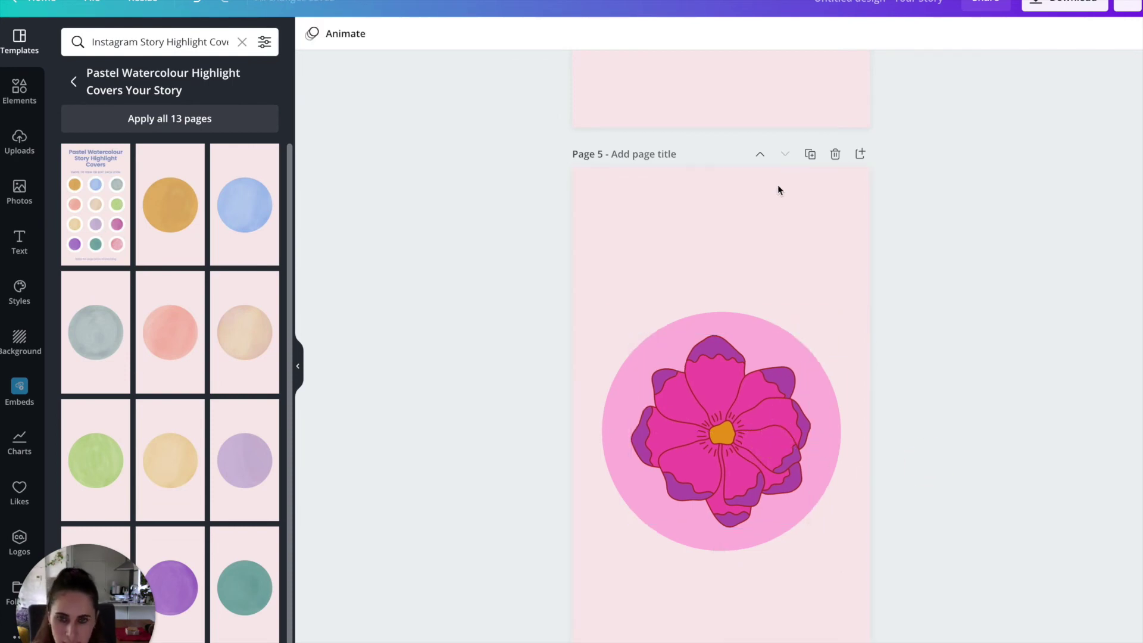
Select the centre flower on the overview page, then select the daisy on page 7
{"action": "scroll", "coordinate": [746, 483], "scroll_direction": "up", "scroll_amount": 20}
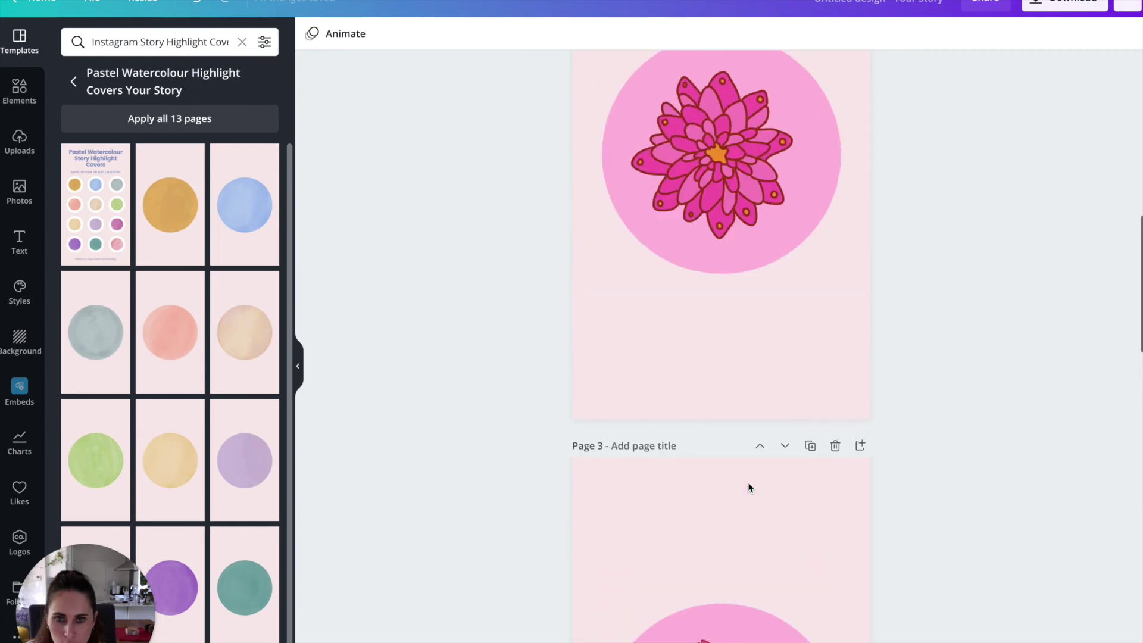
{"action": "scroll", "coordinate": [747, 485], "scroll_direction": "up", "scroll_amount": 2}
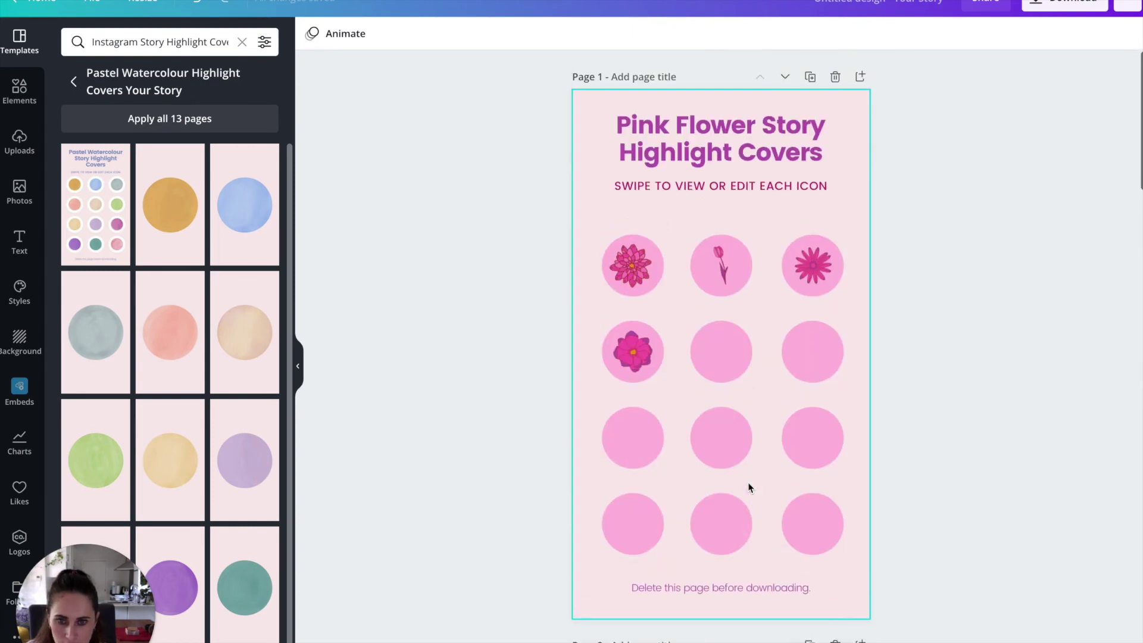
{"action": "left_click", "coordinate": [728, 359]}
{"action": "scroll", "coordinate": [735, 480], "scroll_direction": "down", "scroll_amount": 10}
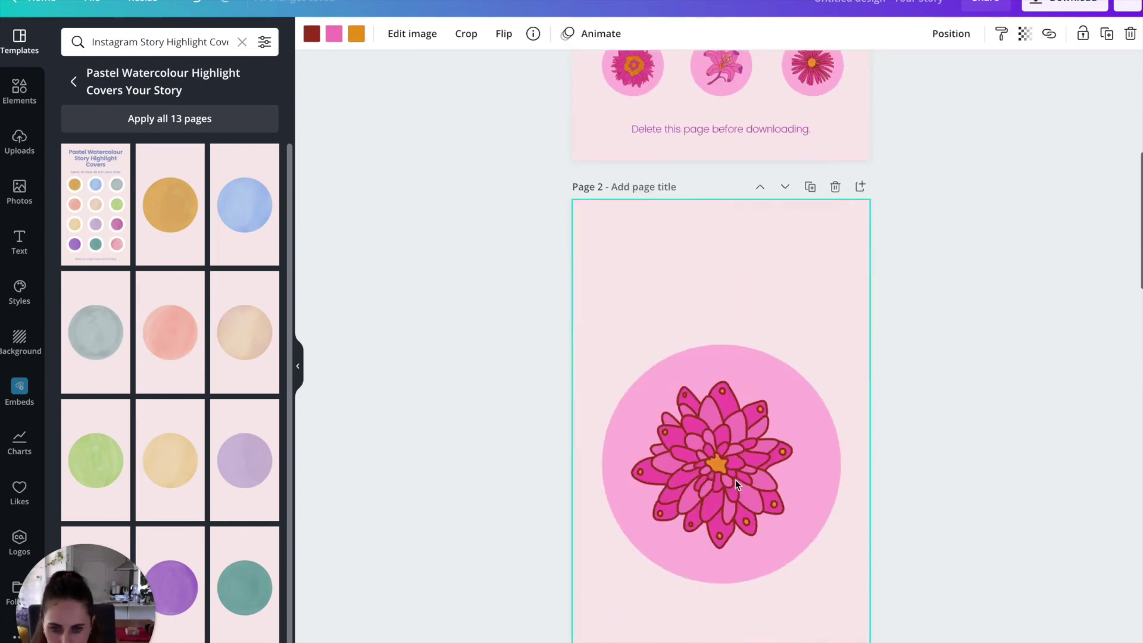
{"action": "scroll", "coordinate": [735, 480], "scroll_direction": "down", "scroll_amount": 15}
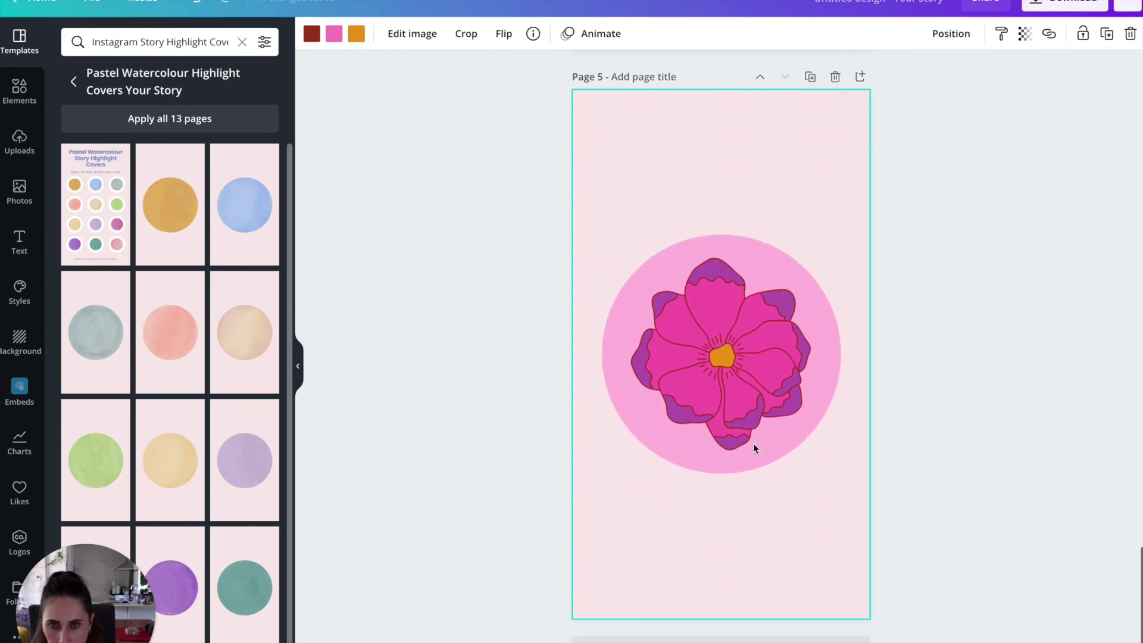
{"action": "scroll", "coordinate": [790, 349], "scroll_direction": "down", "scroll_amount": 15}
{"action": "left_click", "coordinate": [790, 350]}
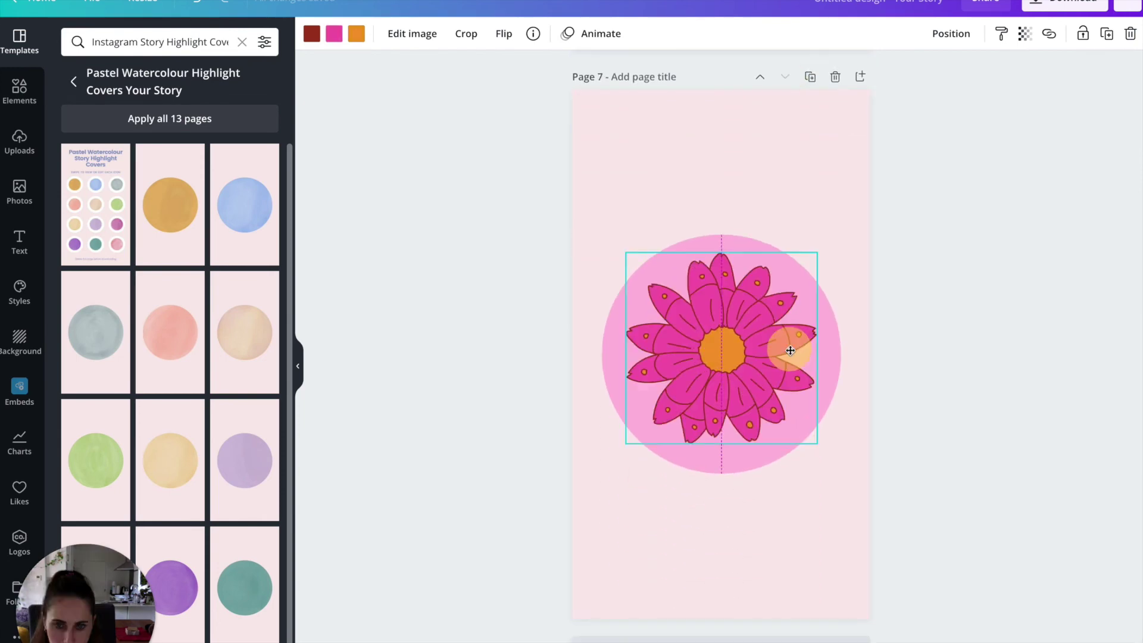
{"action": "left_click", "coordinate": [949, 471]}
{"action": "left_click", "coordinate": [776, 459]}
{"action": "scroll", "coordinate": [774, 454], "scroll_direction": "up", "scroll_amount": 10}
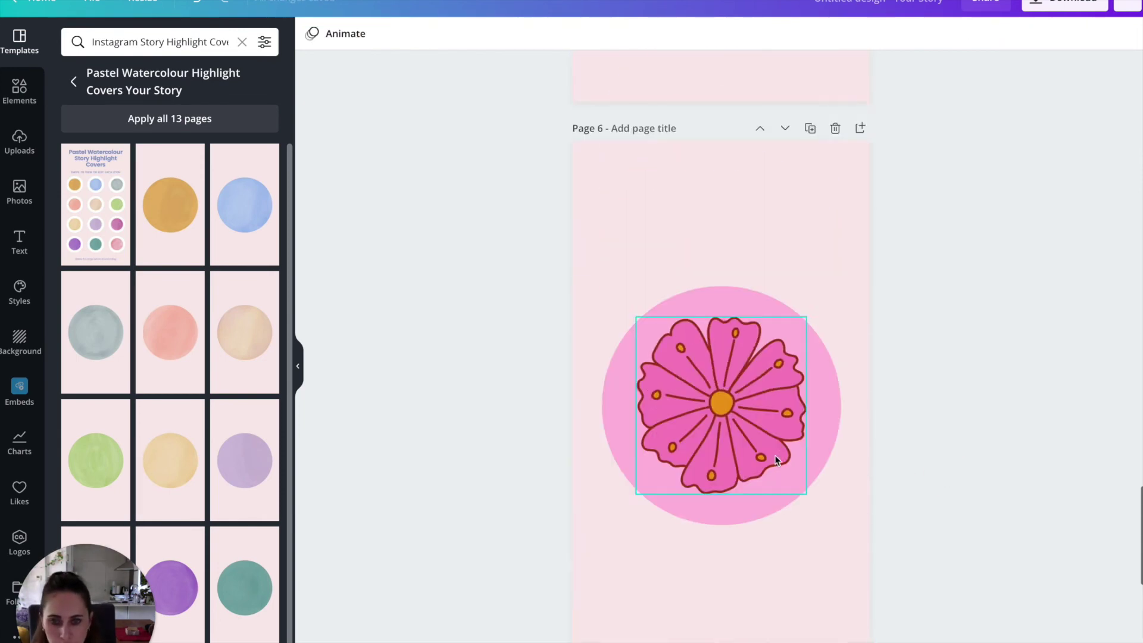
{"action": "scroll", "coordinate": [774, 455], "scroll_direction": "up", "scroll_amount": 20}
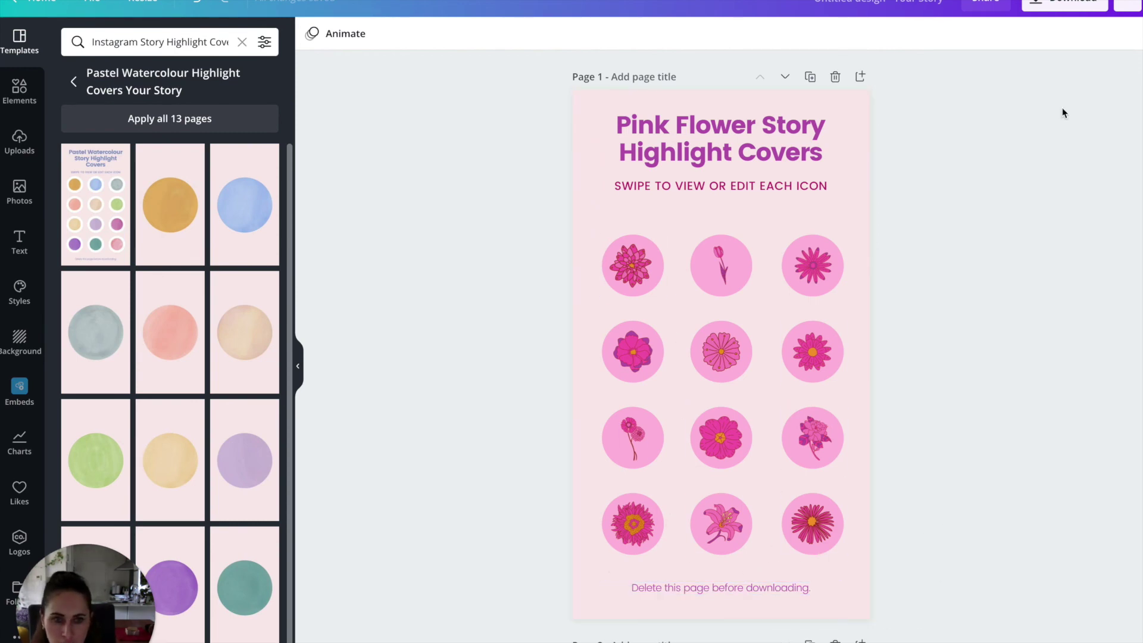
Download pages 2–7 as PNG, excluding overview Page 1 from the selection
{"action": "left_click", "coordinate": [1047, 6]}
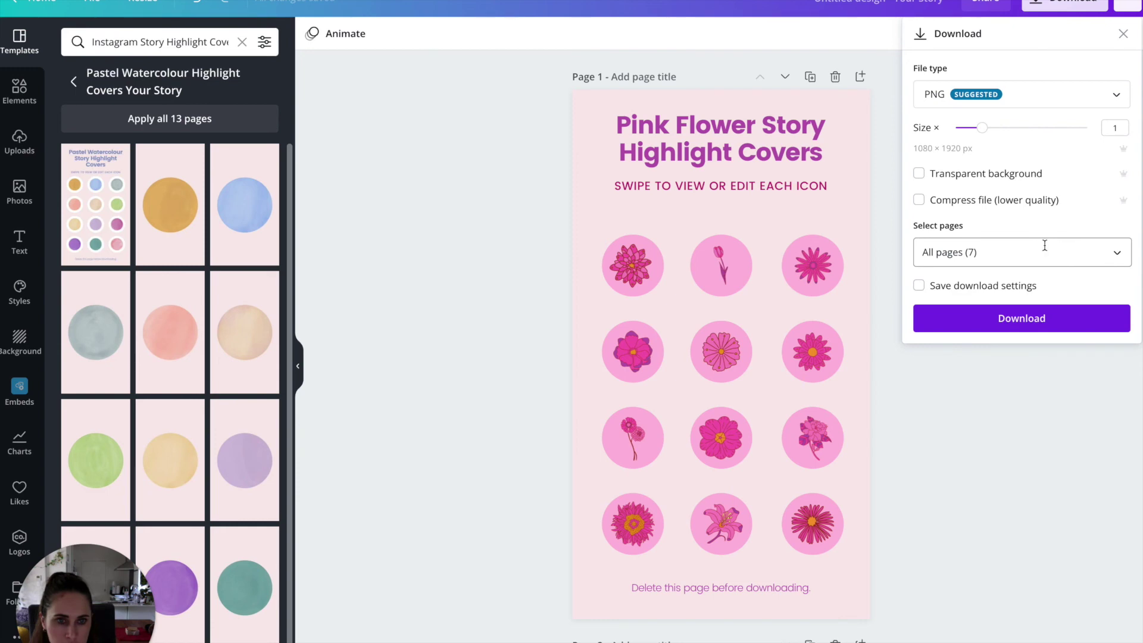
{"action": "left_click", "coordinate": [1114, 254]}
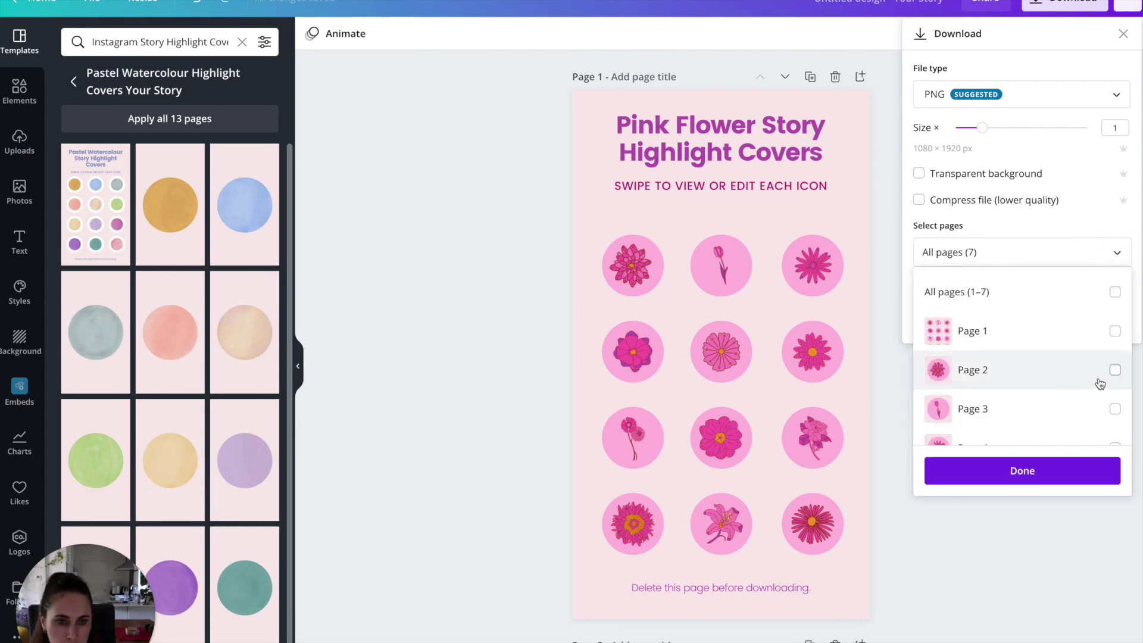
{"action": "left_click", "coordinate": [1115, 292]}
{"action": "left_click", "coordinate": [1115, 331]}
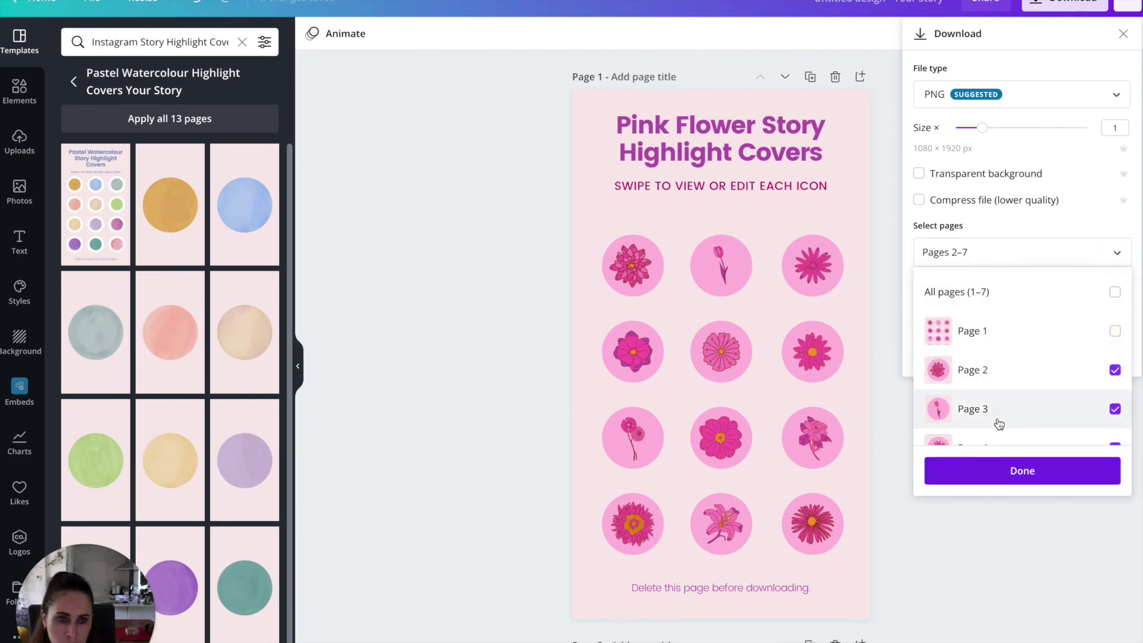
{"action": "scroll", "coordinate": [1055, 372], "scroll_direction": "down", "scroll_amount": 2}
{"action": "scroll", "coordinate": [1056, 373], "scroll_direction": "up", "scroll_amount": 1}
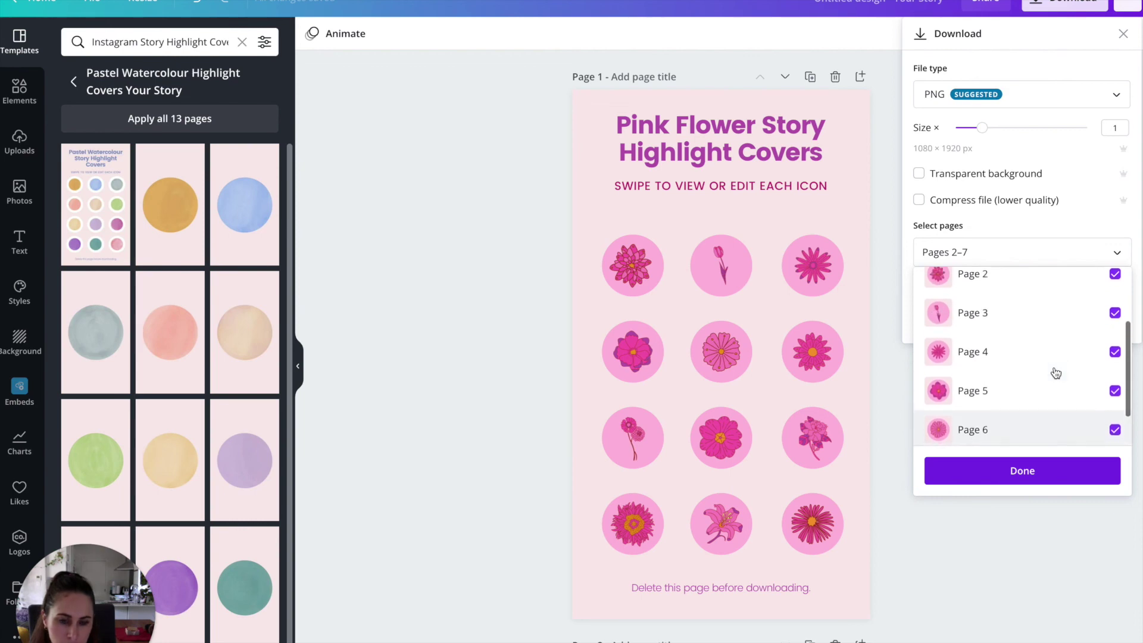
{"action": "scroll", "coordinate": [1055, 372], "scroll_direction": "down", "scroll_amount": 1}
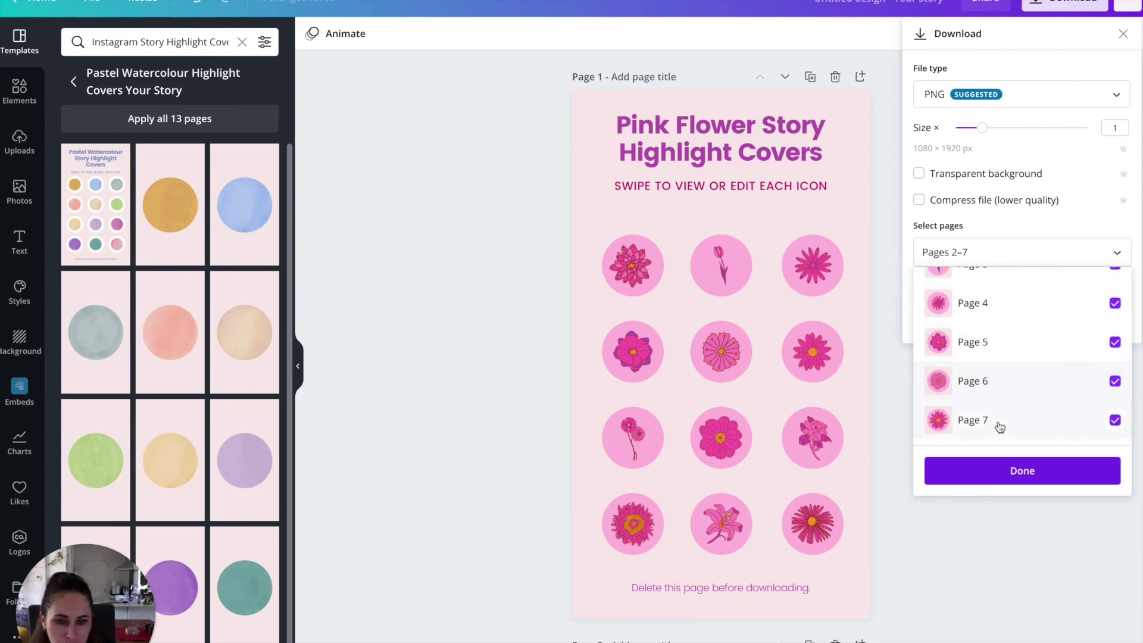
{"action": "scroll", "coordinate": [1013, 370], "scroll_direction": "up", "scroll_amount": 3}
{"action": "scroll", "coordinate": [1016, 369], "scroll_direction": "up", "scroll_amount": 1}
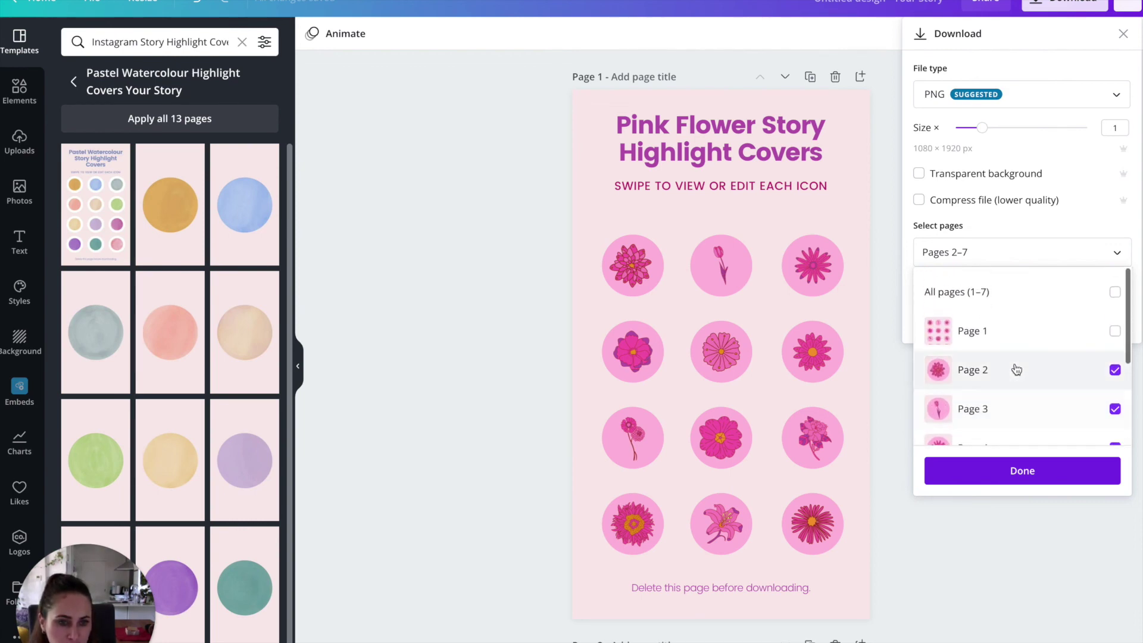
{"action": "scroll", "coordinate": [1016, 375], "scroll_direction": "down", "scroll_amount": 3}
{"action": "left_click", "coordinate": [1034, 464]}
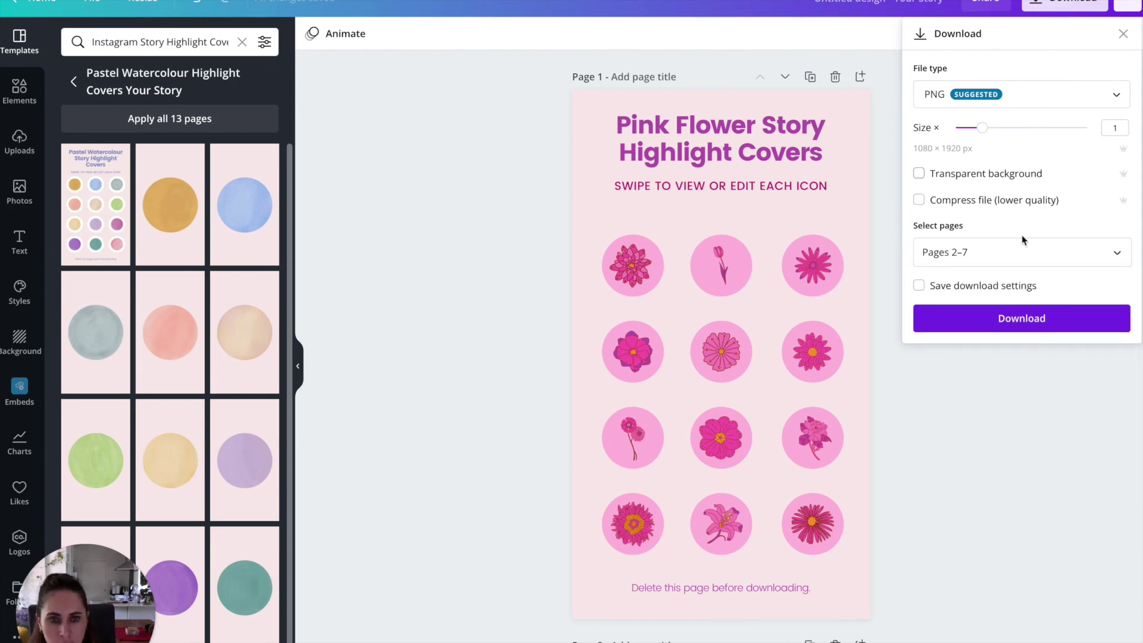
{"action": "left_click", "coordinate": [1021, 319]}
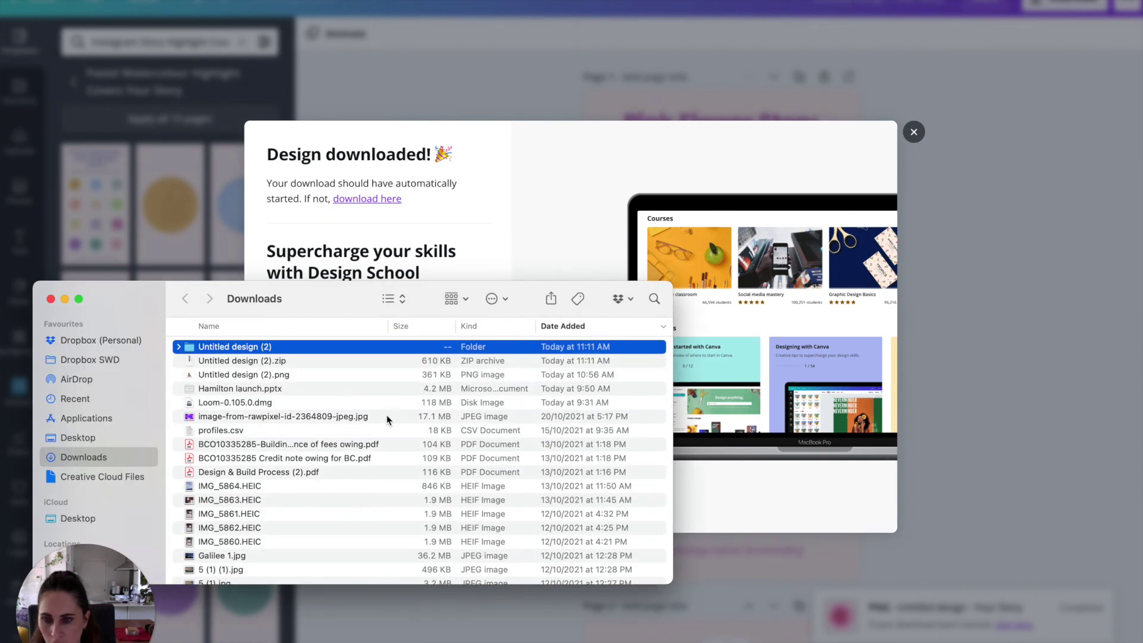
Open the 'Untitled design (2)' folder in Downloads
{"action": "double_click", "coordinate": [191, 347]}
Quick Look 2.png and step through the previews to 7.png, then back to 6.png
{"action": "left_click", "coordinate": [265, 351]}
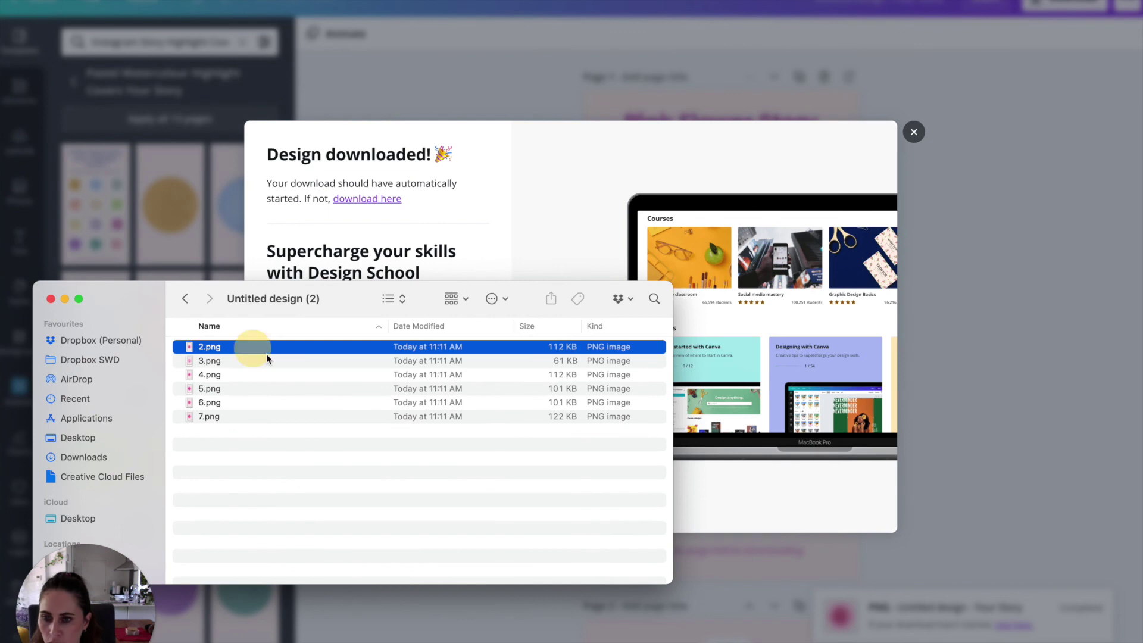
{"action": "key", "text": "space"}
{"action": "key", "text": "Down"}
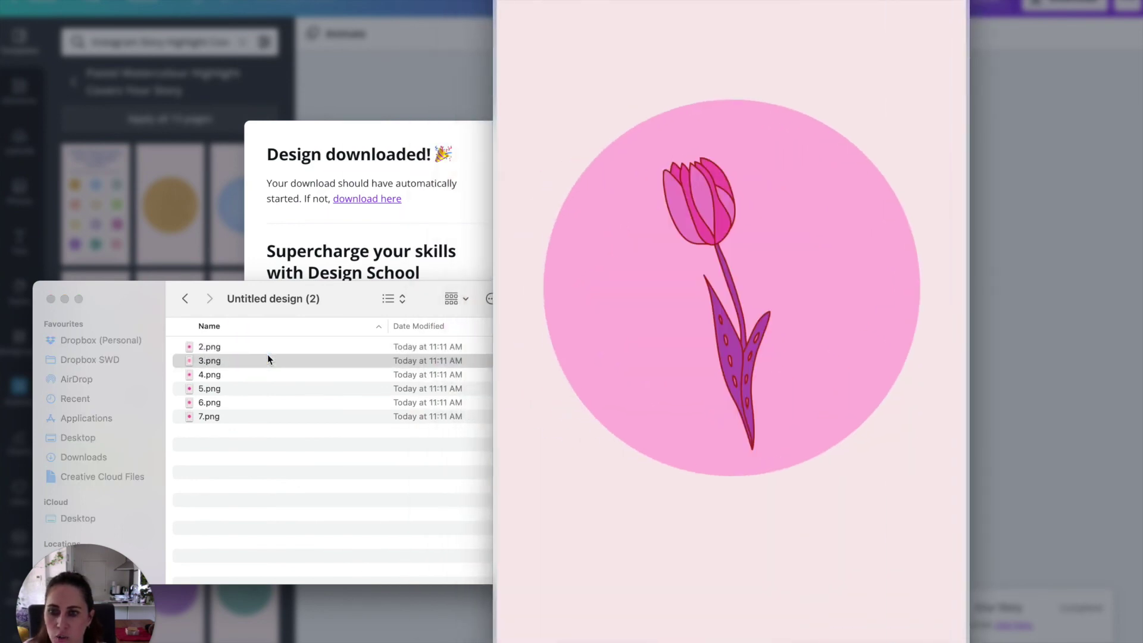
{"action": "key", "text": "Down"}
{"action": "key", "text": "Down"}
{"action": "key", "text": "Down"}
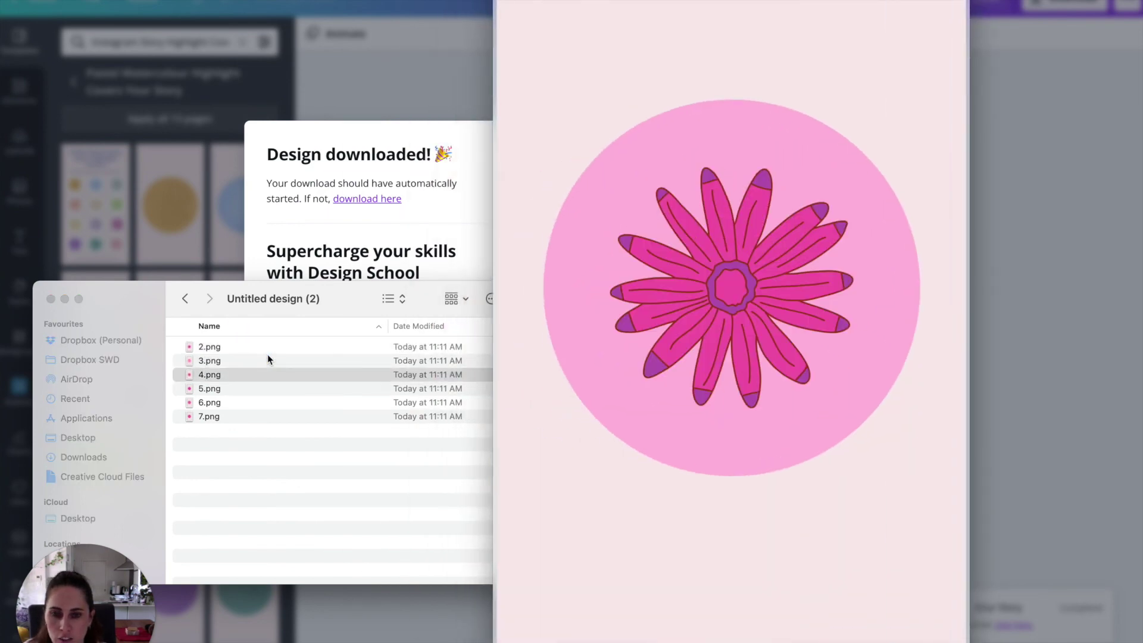
{"action": "key", "text": "Down"}
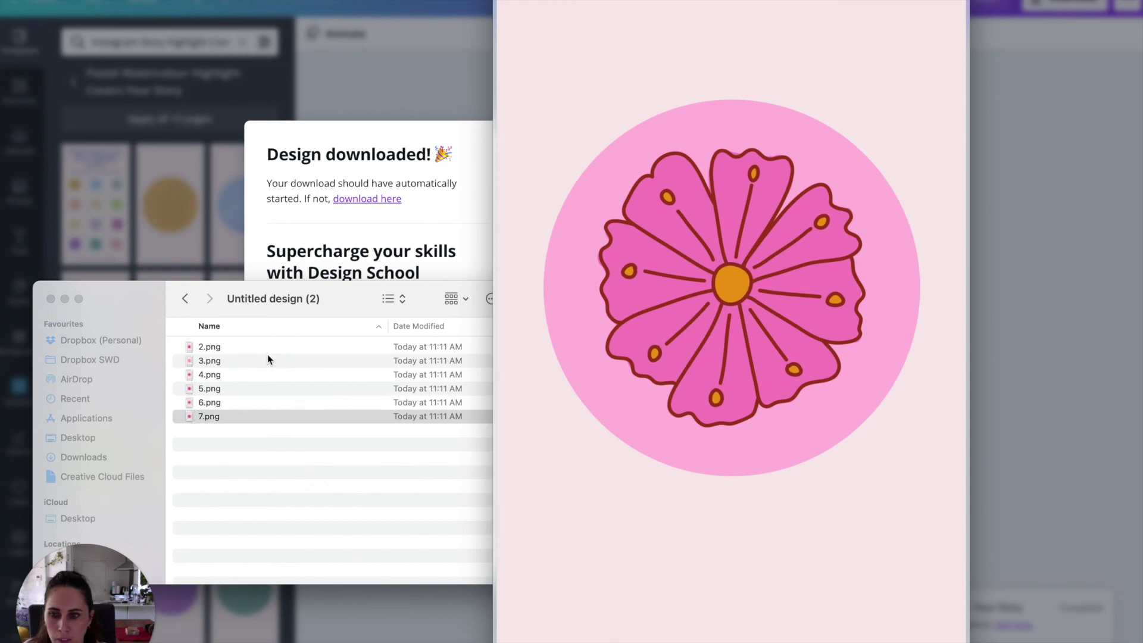
{"action": "key", "text": "Up"}
{"action": "key", "text": "Up"}
{"action": "key", "text": "Up"}
{"action": "key", "text": "Up"}
{"action": "key", "text": "Up"}
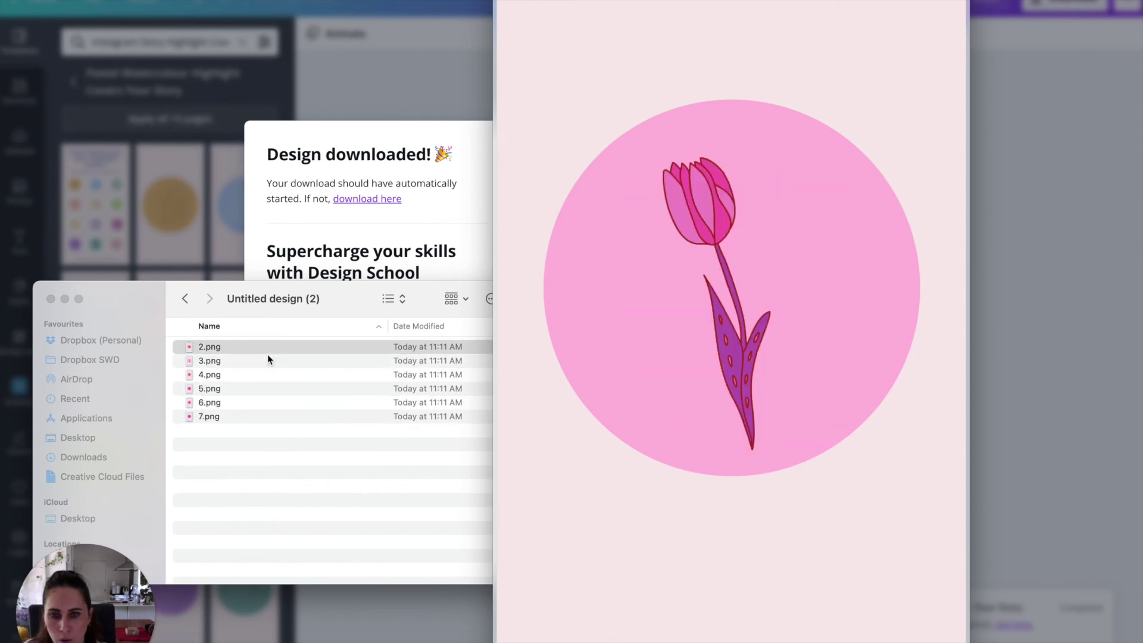